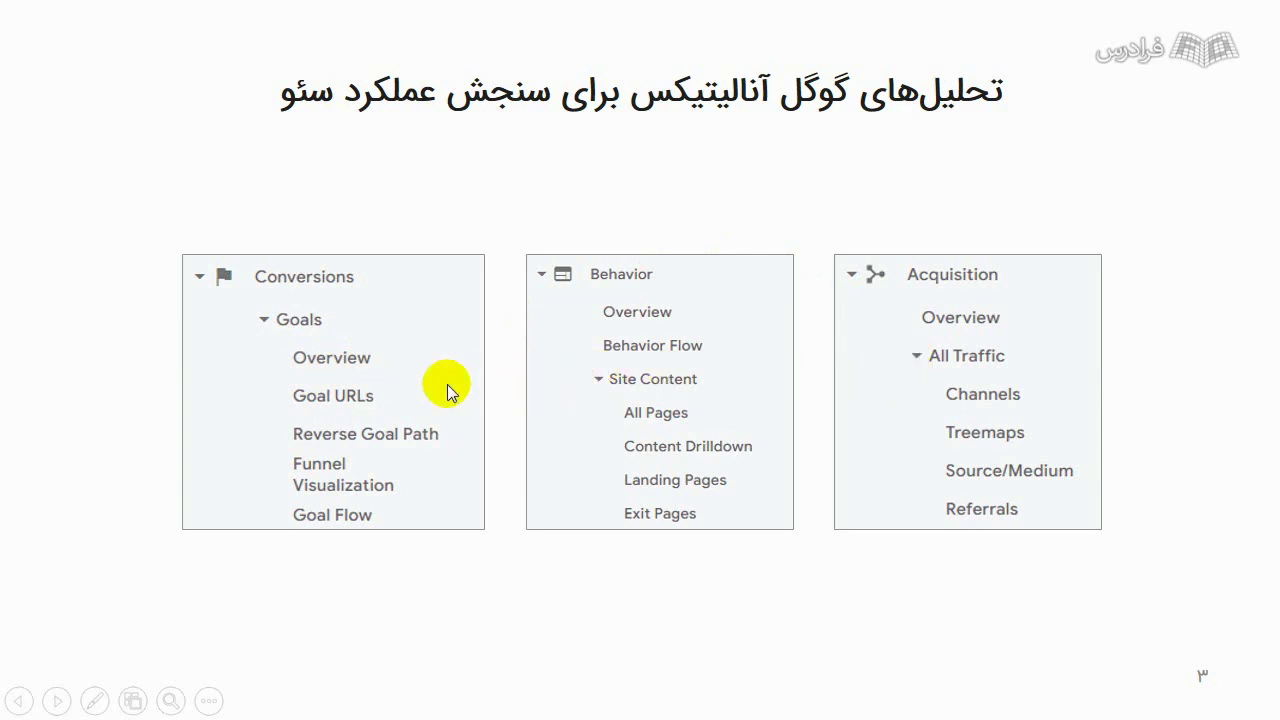
Switch to Google Analytics in the browser and examine the channel table of the Acquisition Channels report.
key("alt+Tab")
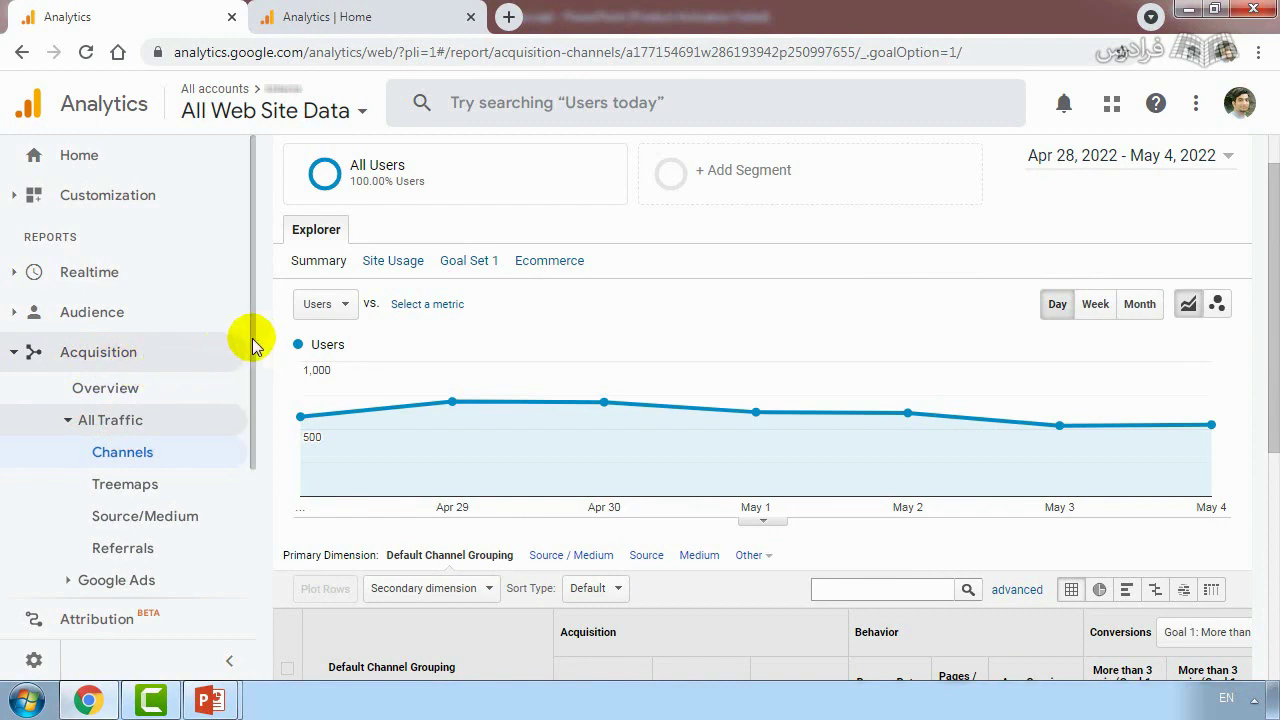
left_click_drag(253, 345, 251, 370)
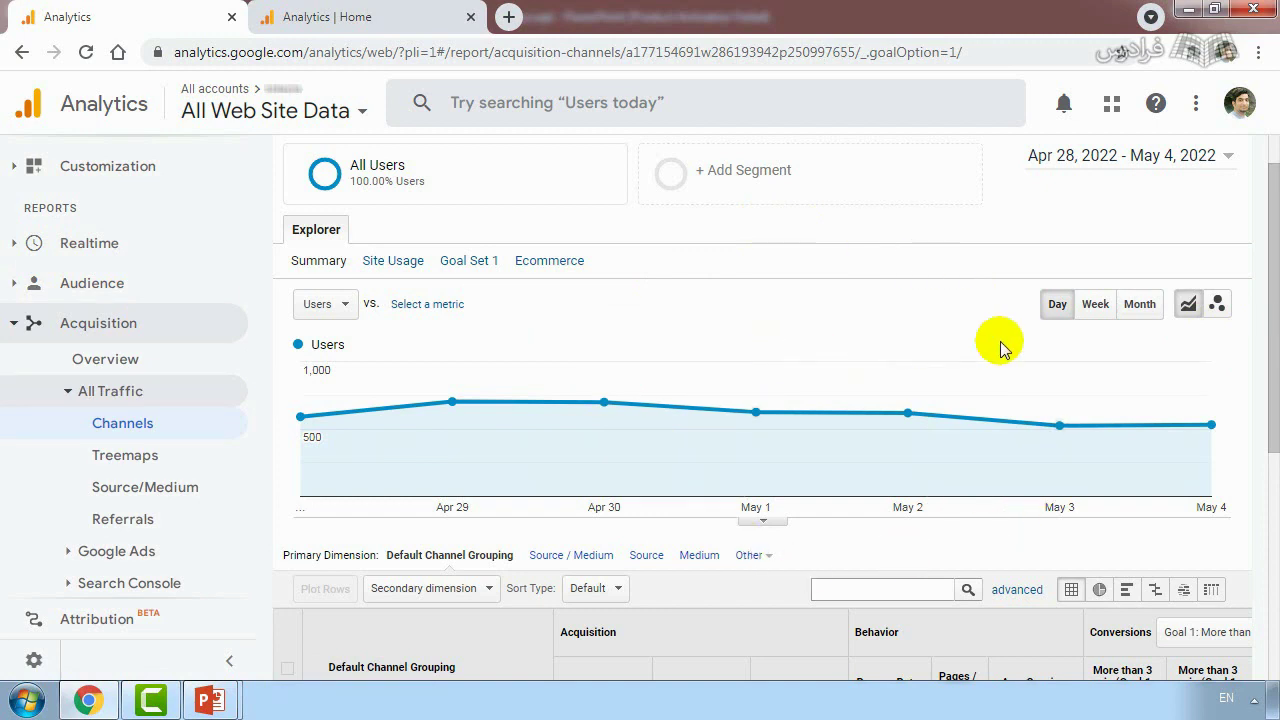
left_click_drag(1270, 235, 1272, 520)
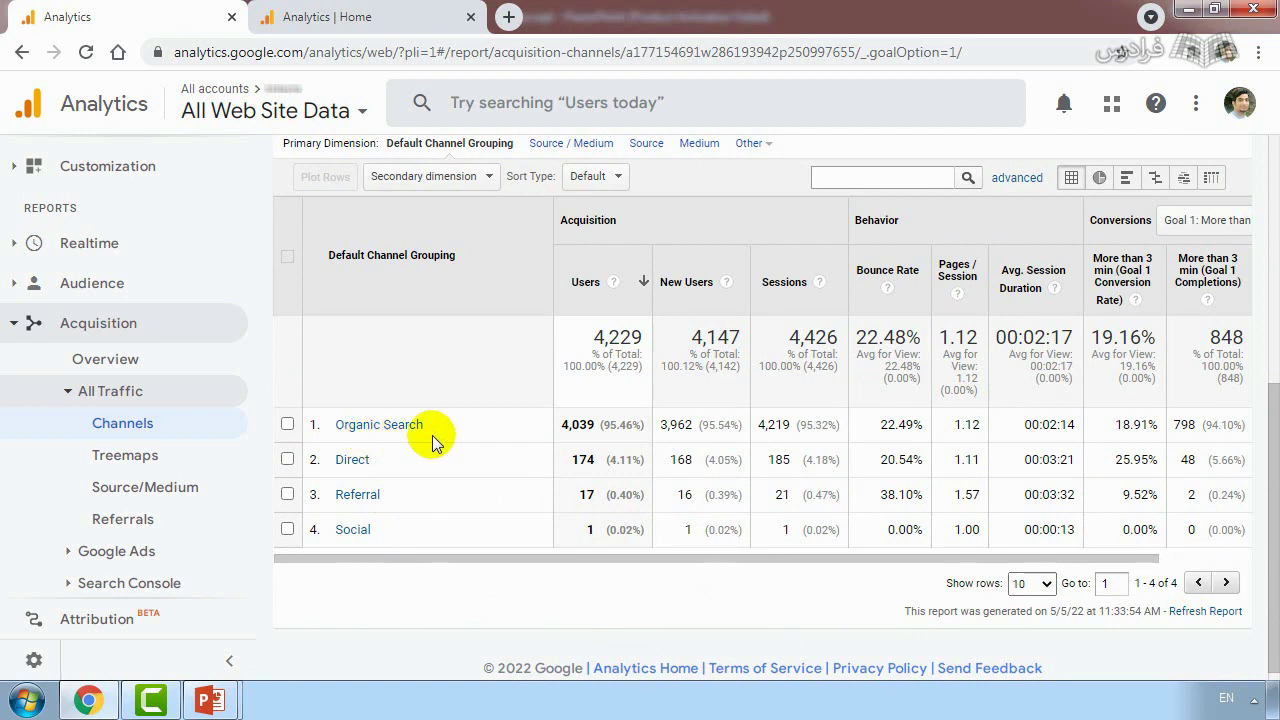
Open the Channel Grouping settings of the All Web Site Data view in a separate browser tab.
middle_click(372, 428)
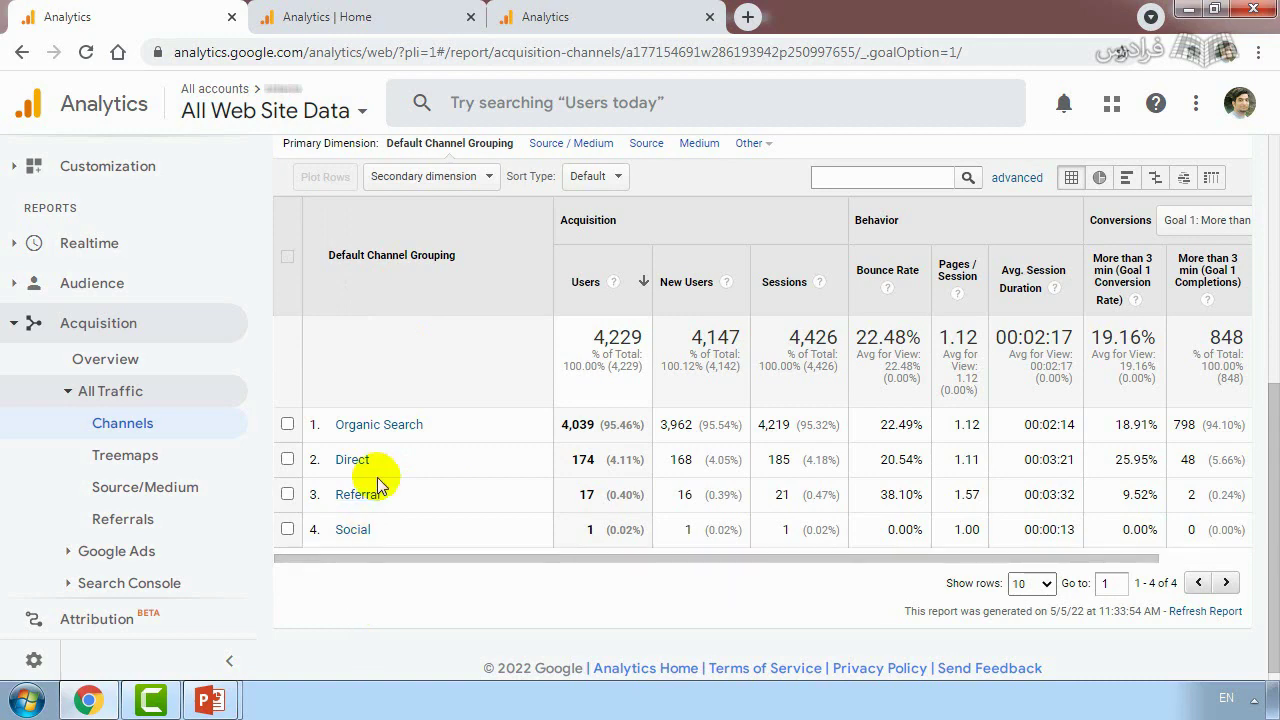
left_click(34, 662)
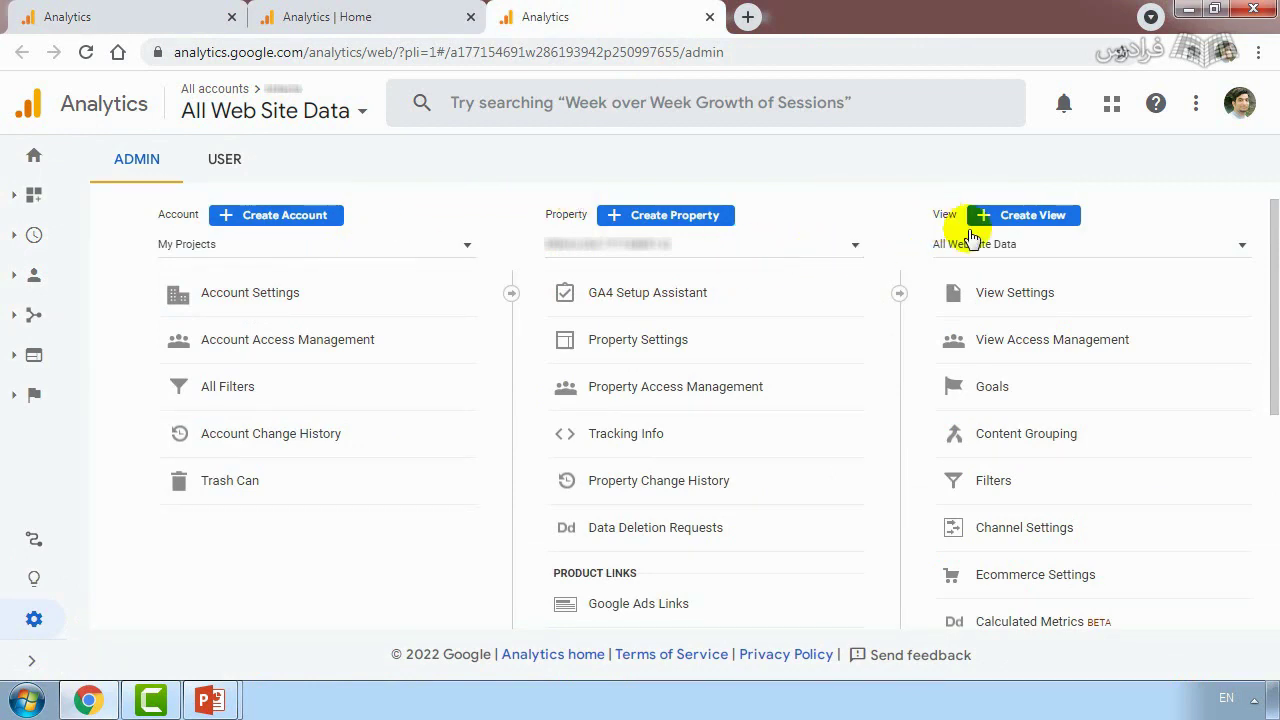
scroll(1265, 330, "down", 1)
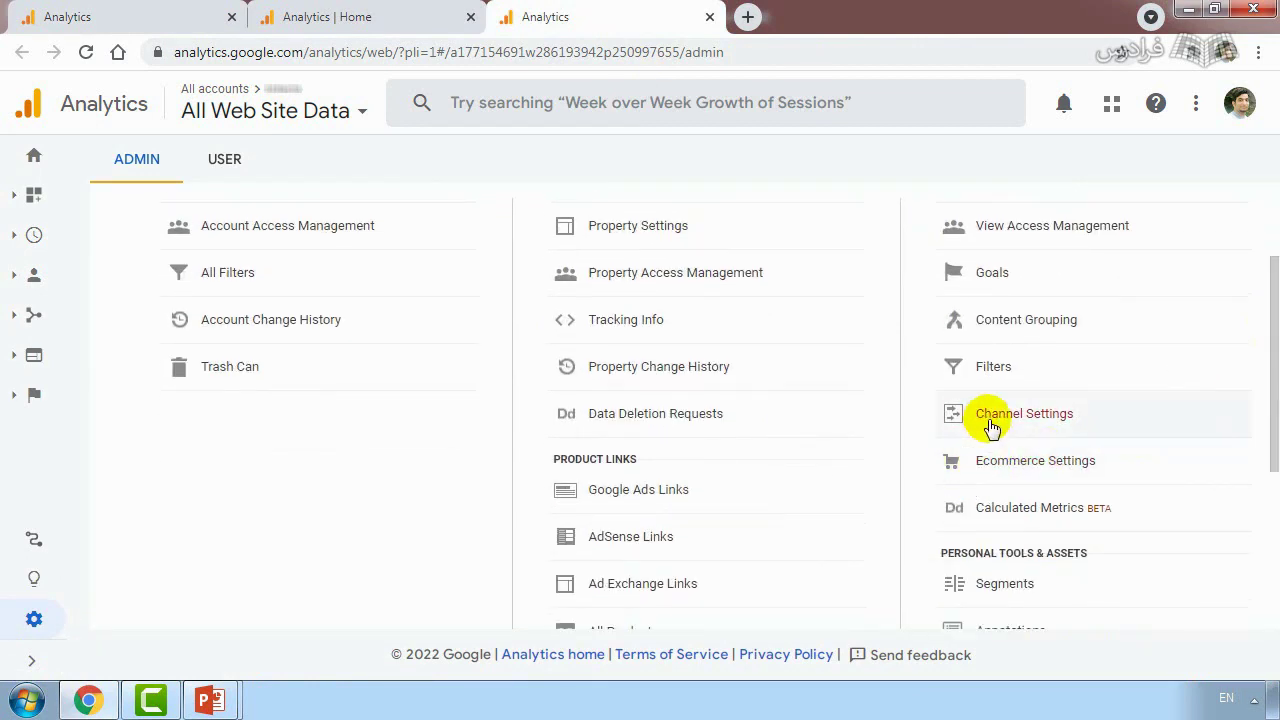
left_click(990, 425)
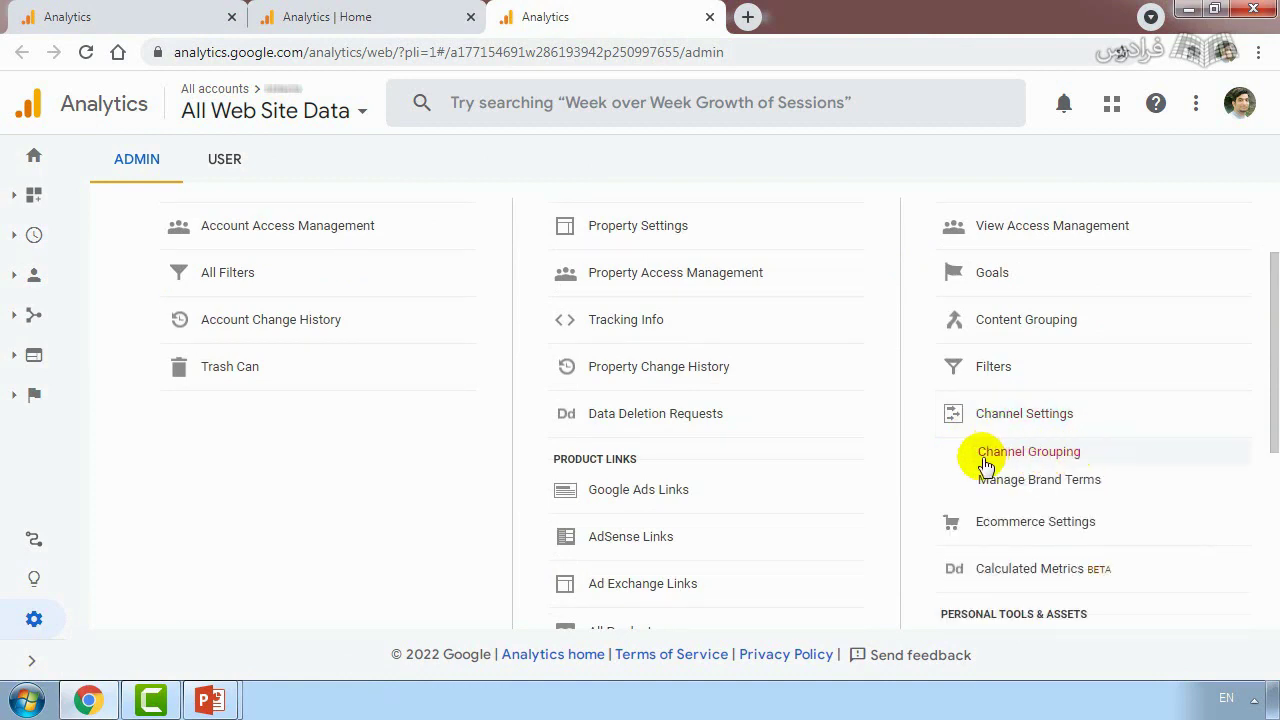
left_click(1041, 457)
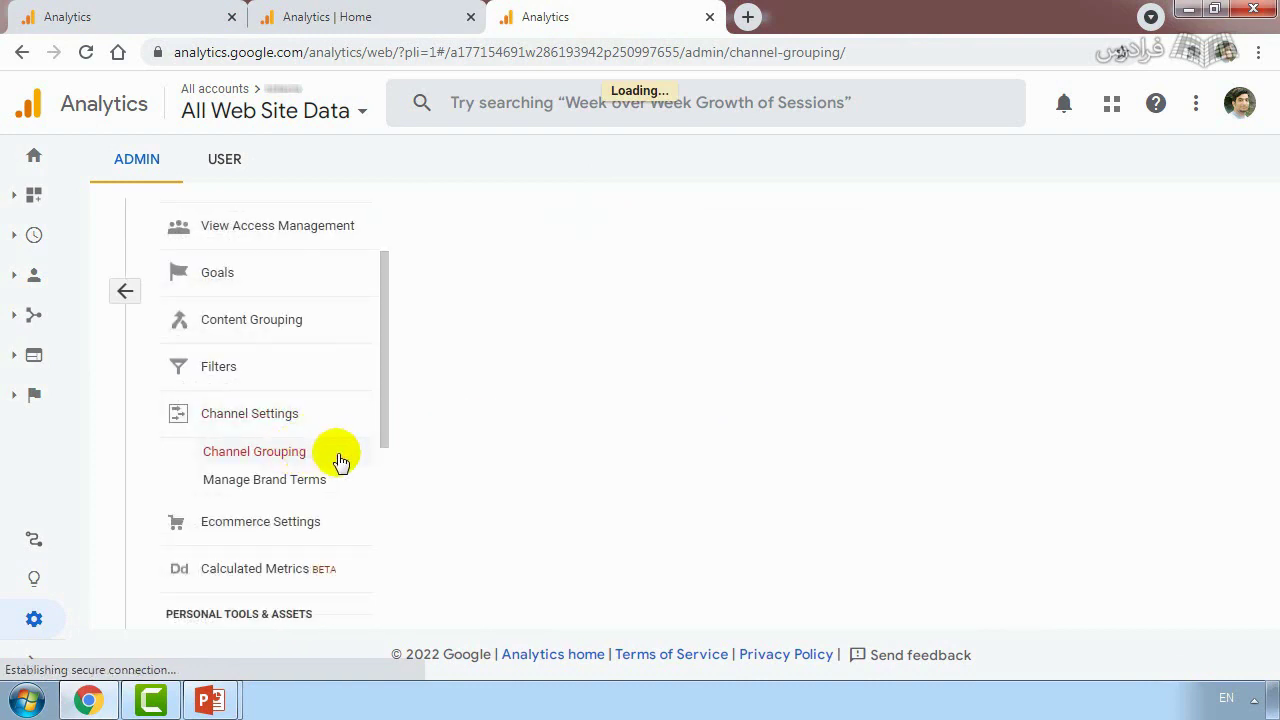
Check the channel list in the Channels report again, and open the Default Channel Grouping definitions in the view settings.
left_click(150, 14)
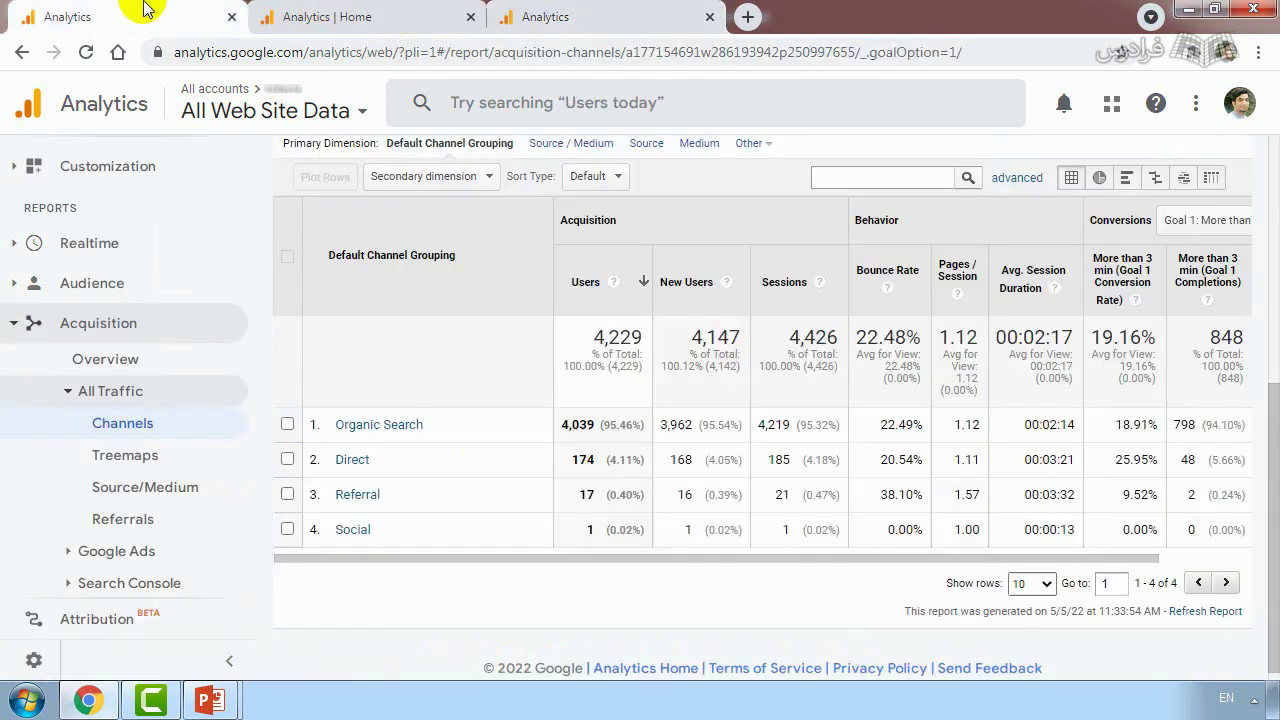
left_click(676, 10)
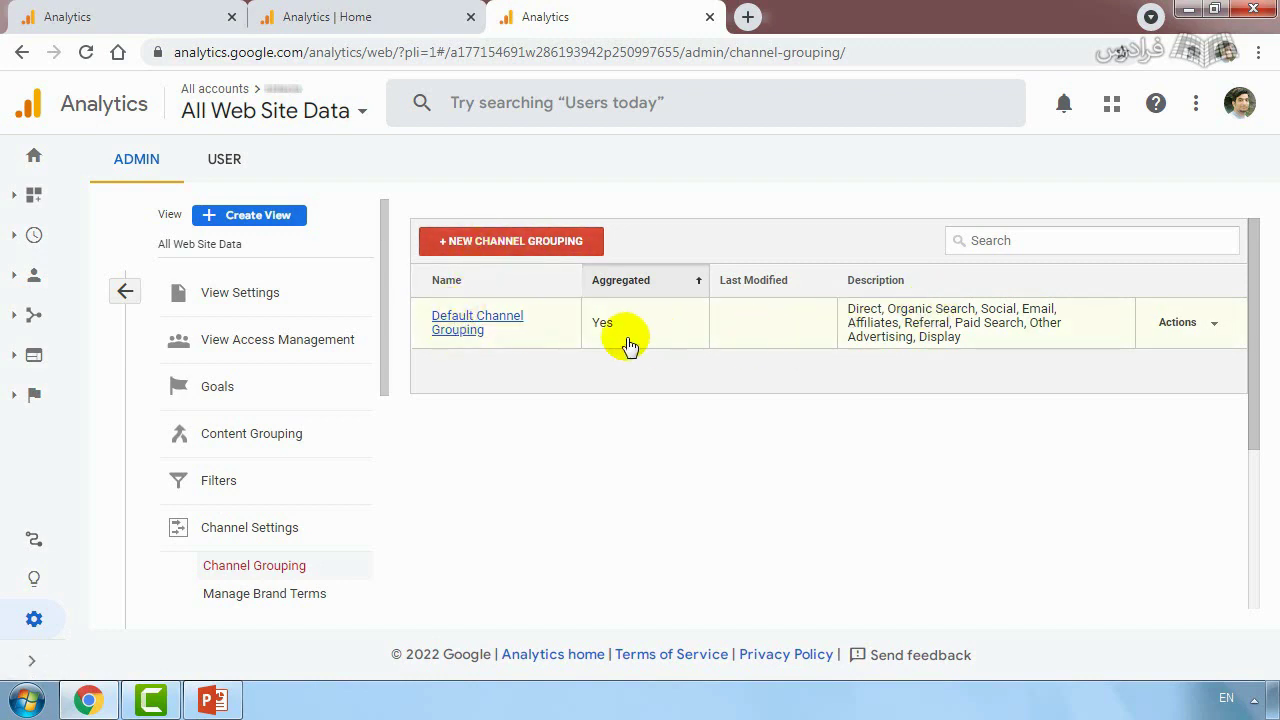
left_click(455, 322)
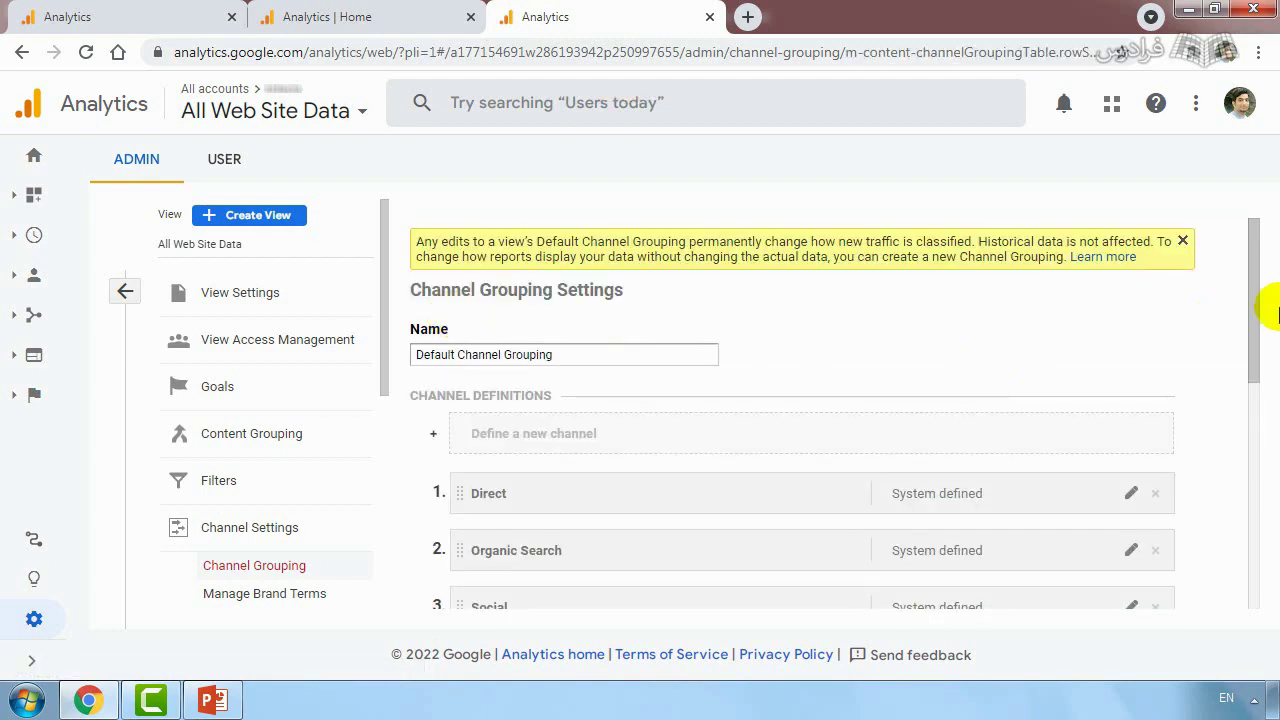
left_click_drag(1258, 315, 1262, 567)
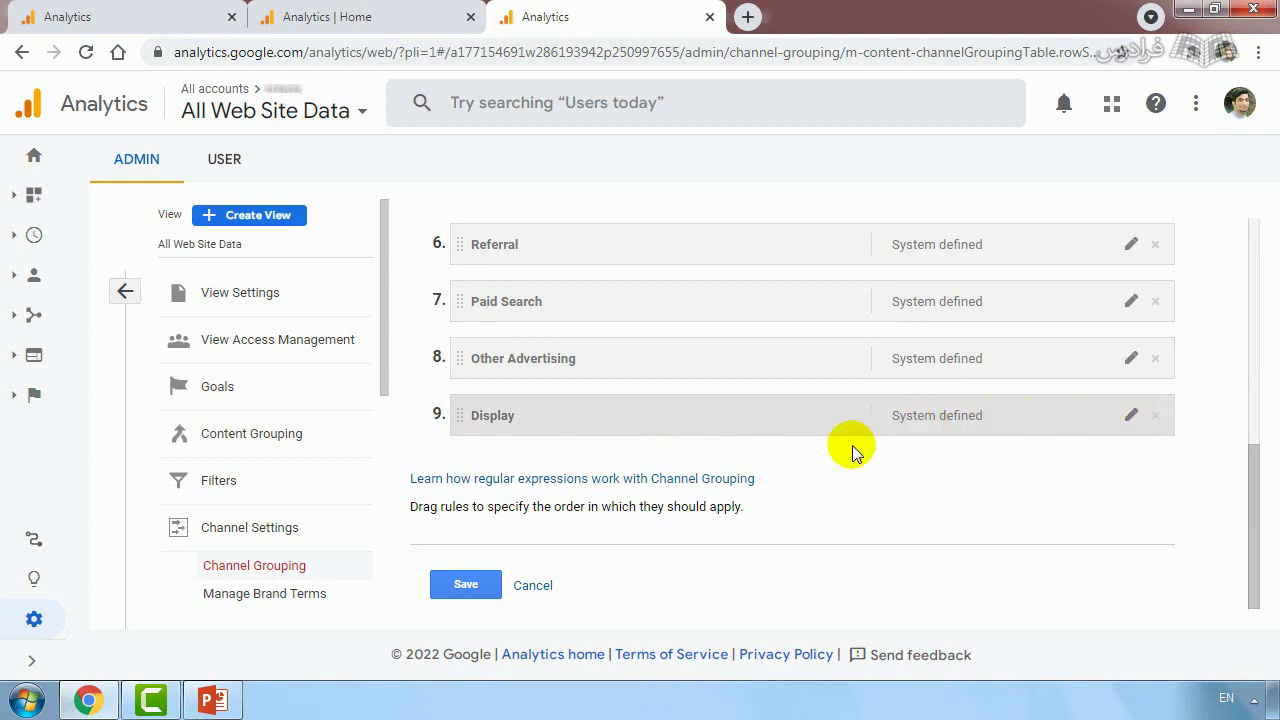
Edit the Display channel definition and change its rule's dimension to Source / Medium.
left_click(1131, 416)
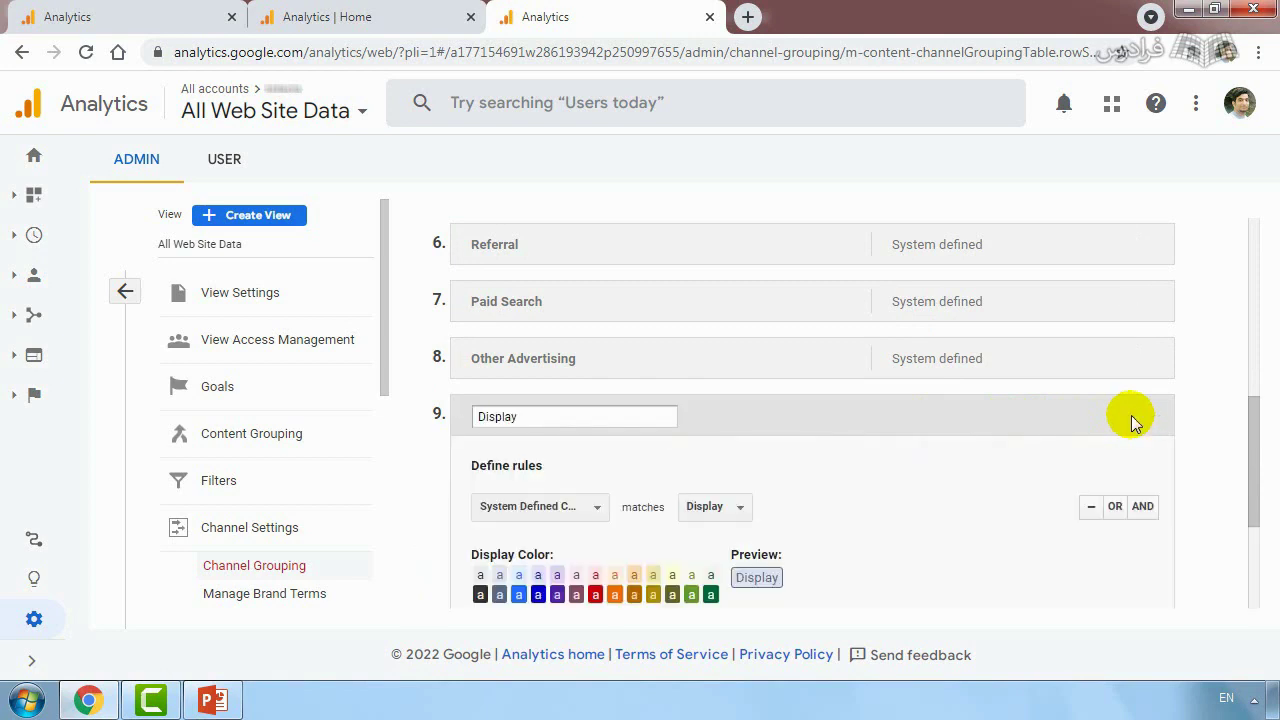
left_click_drag(1249, 437, 1256, 505)
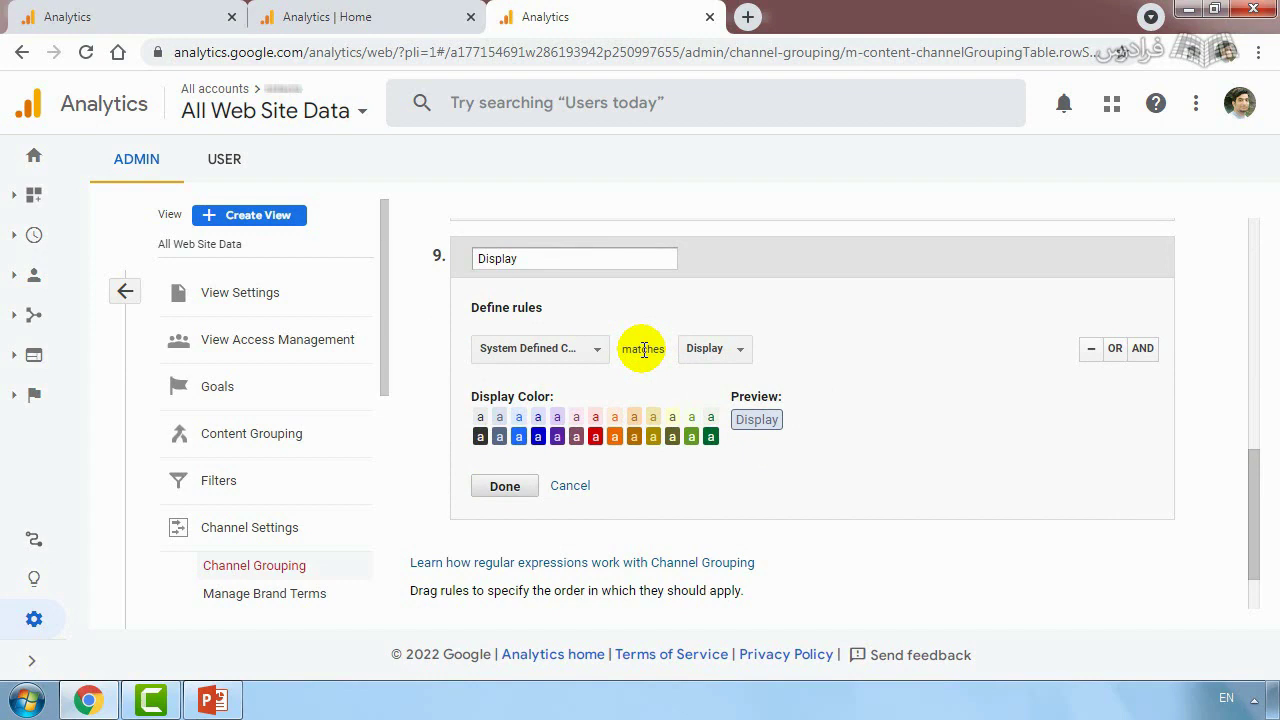
left_click(586, 352)
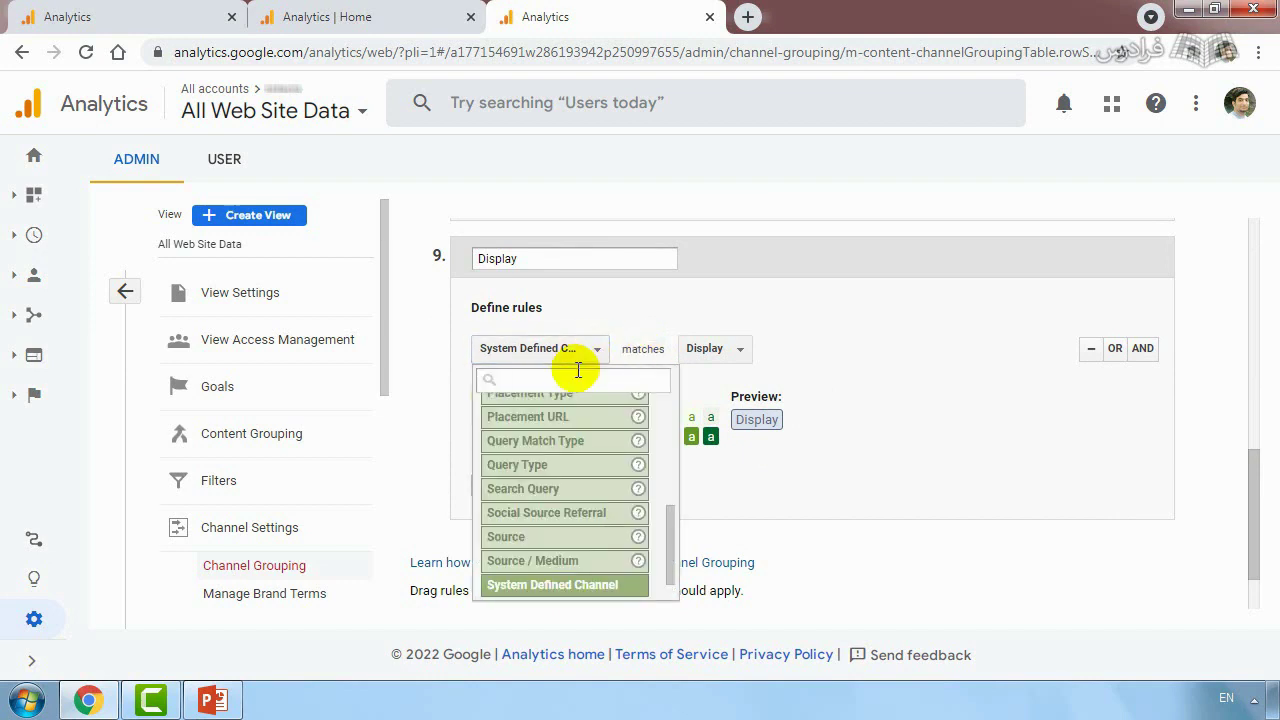
type("s")
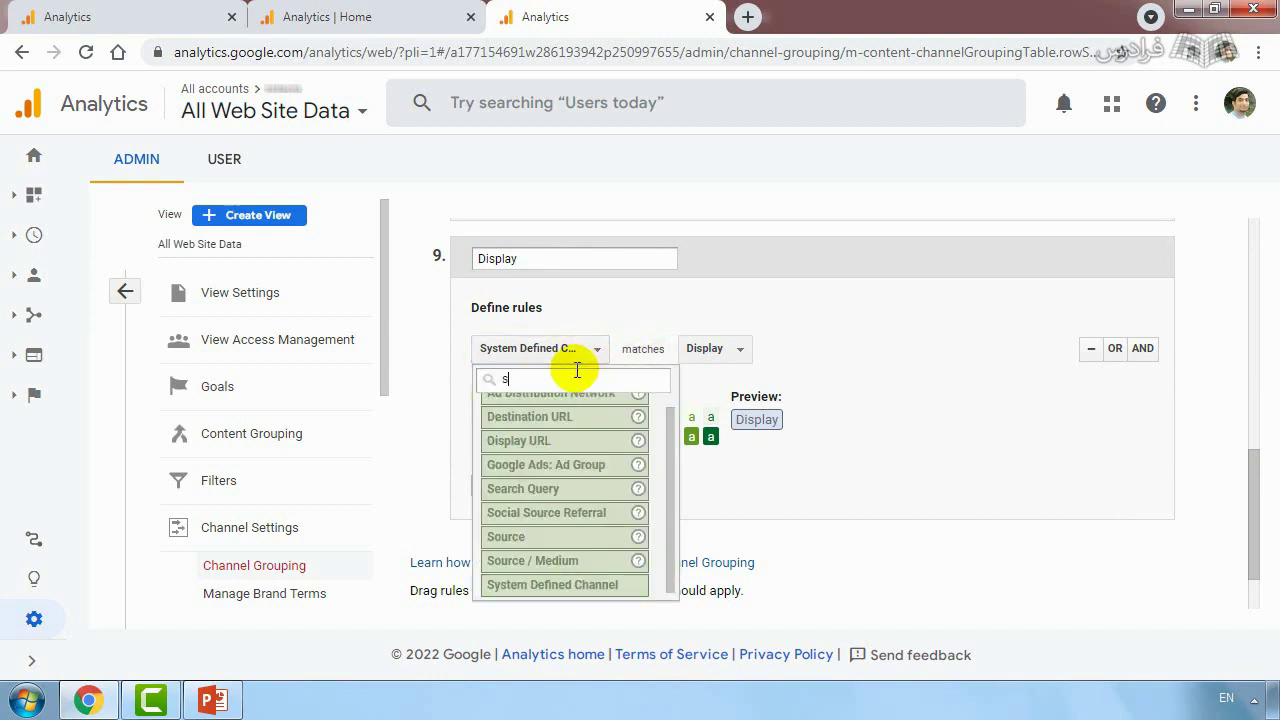
type("ou")
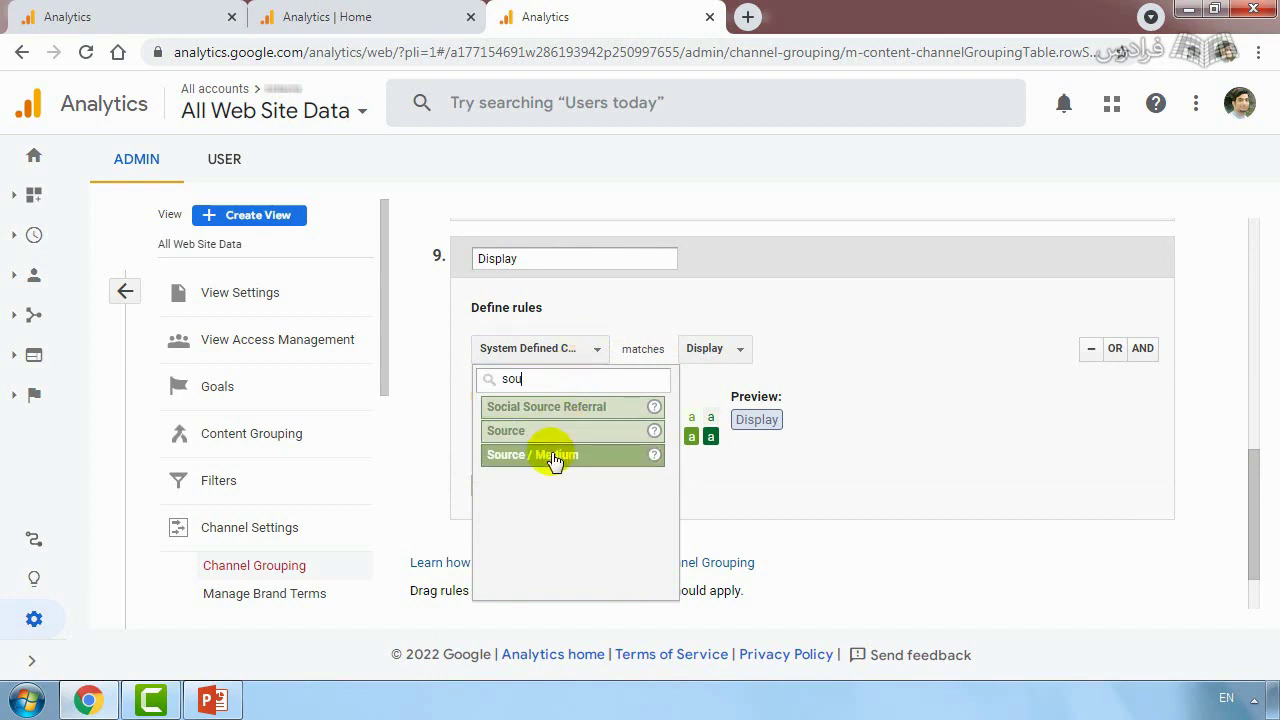
left_click(555, 457)
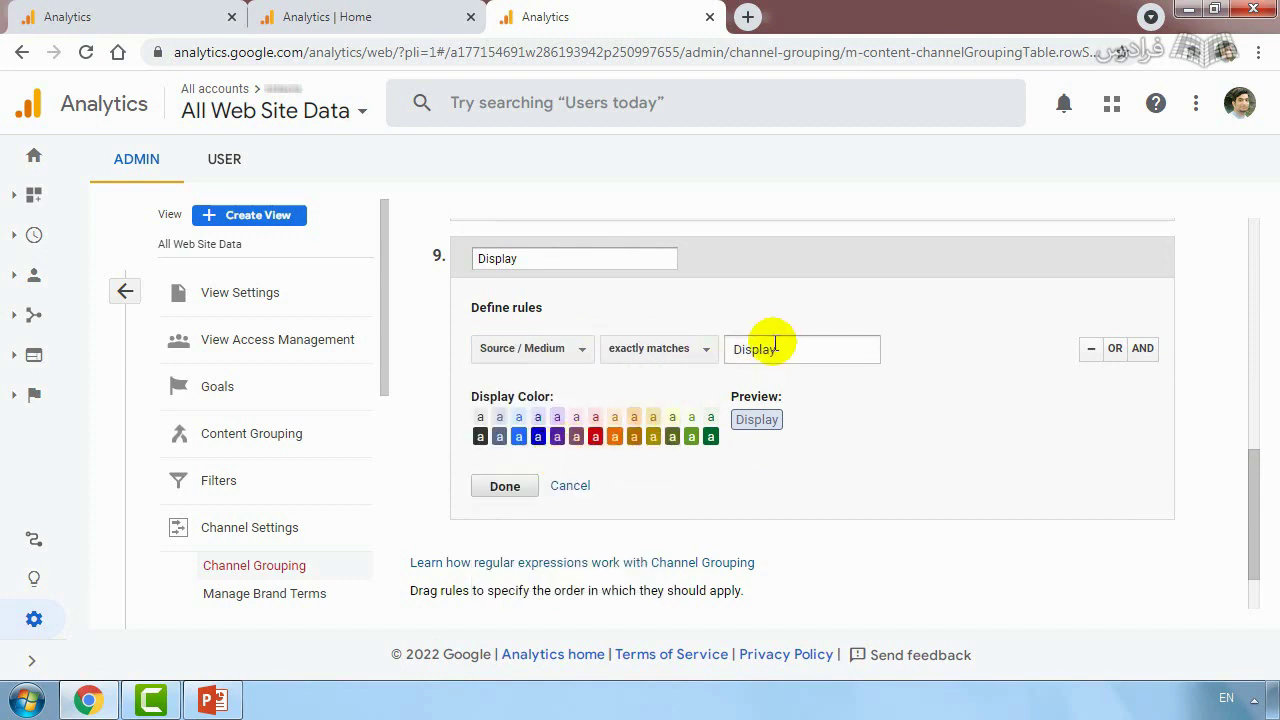
Set the Display channel's Source / Medium rule to exactly match "kaprila".
left_click(707, 355)
left_click(771, 351)
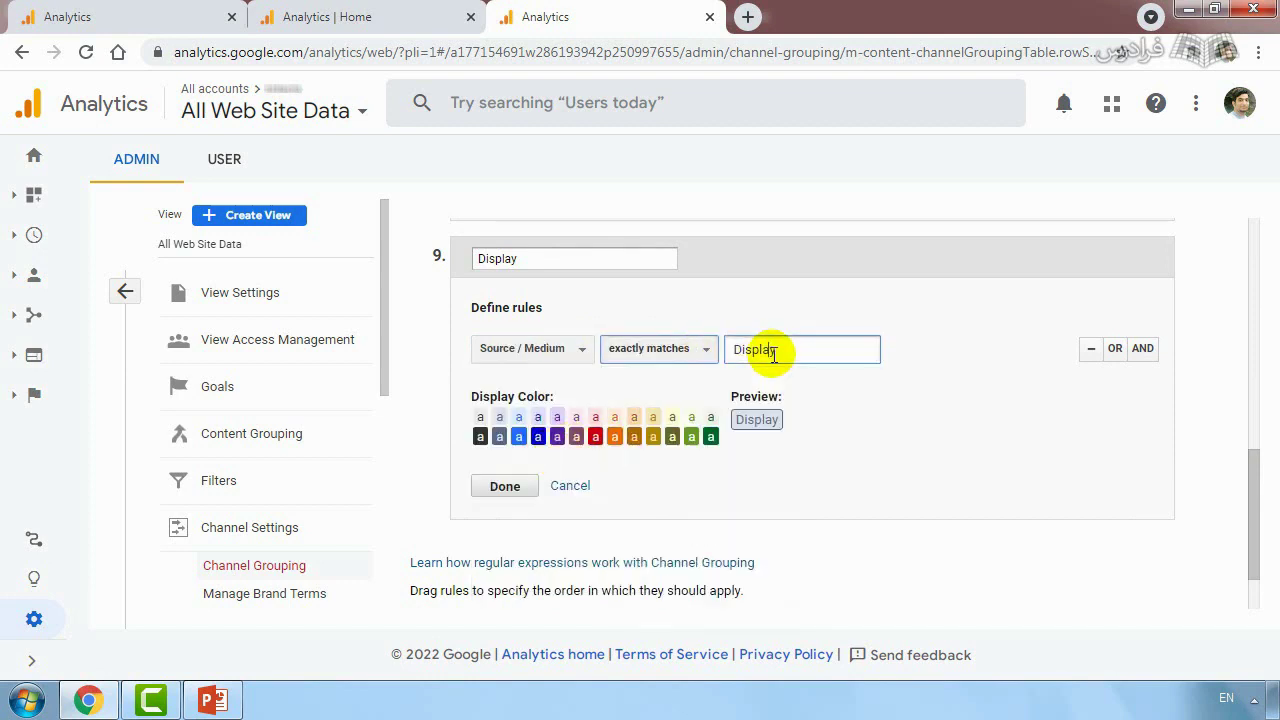
double_click(775, 352)
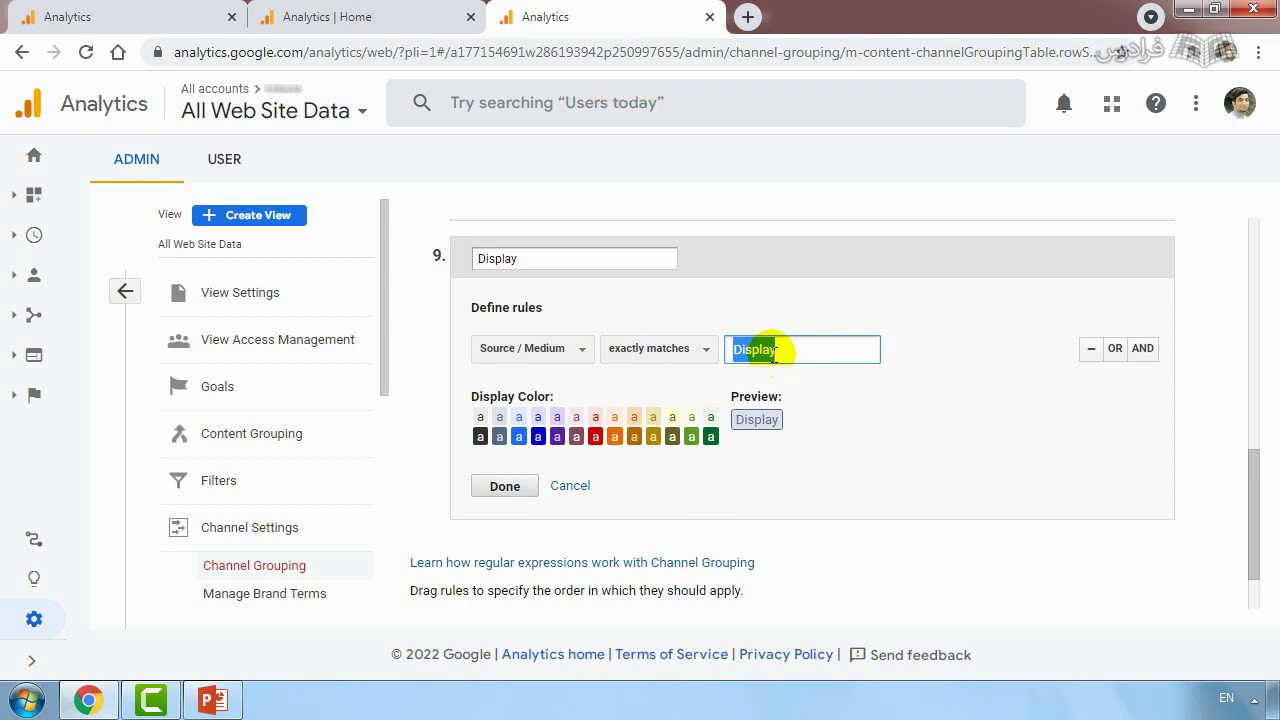
type("kaprila")
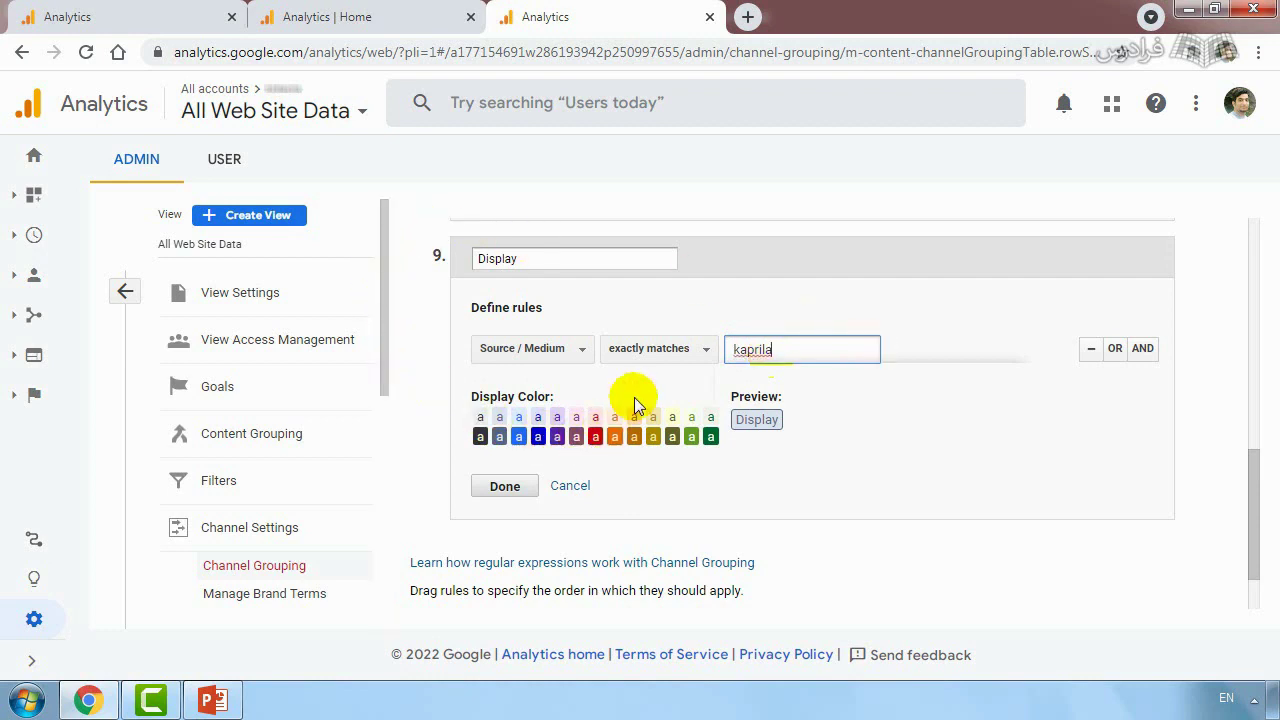
left_click_drag(775, 349, 722, 348)
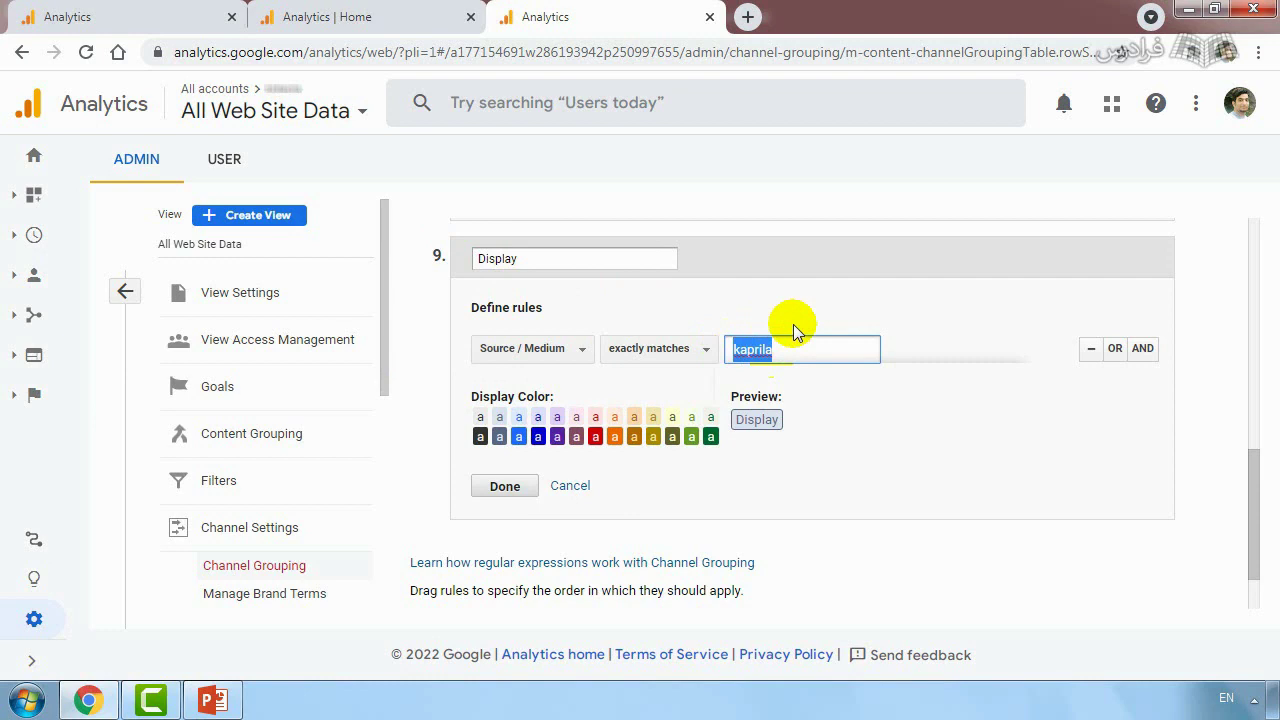
Try adding an AND condition and an OR condition to the Display rule, and discard the channel's edits.
left_click(1145, 354)
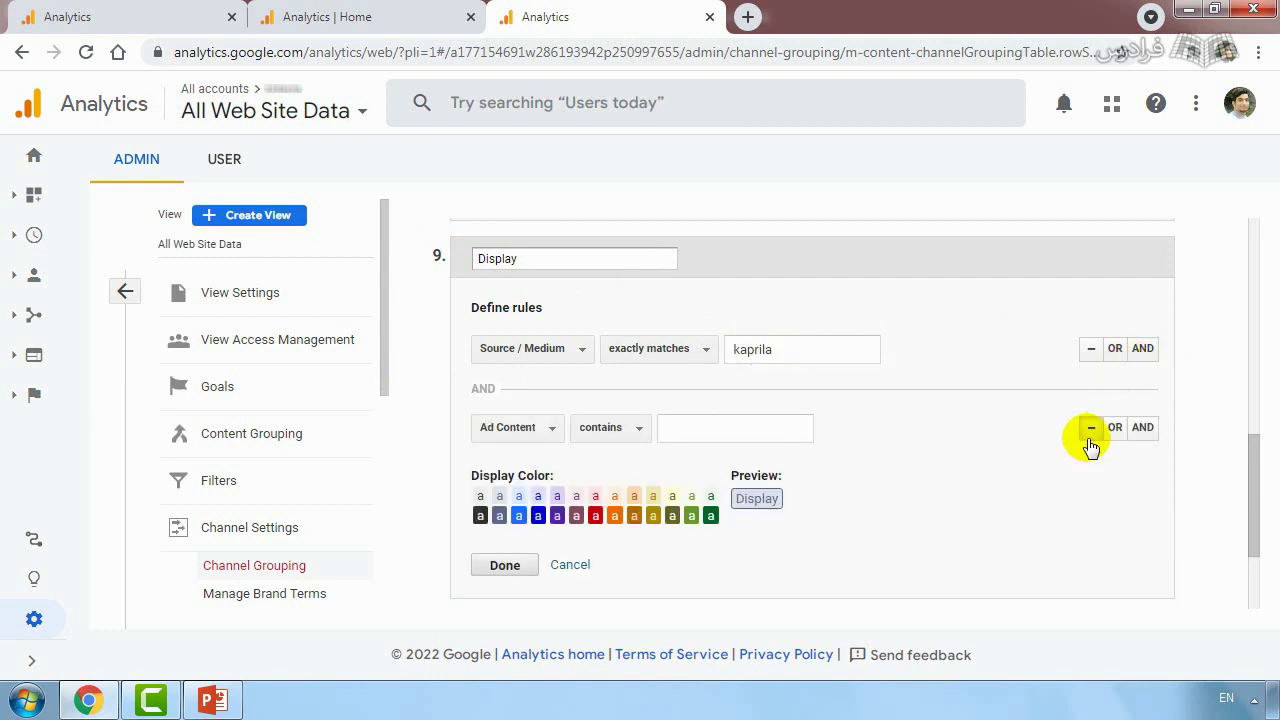
left_click(1090, 428)
left_click(1114, 350)
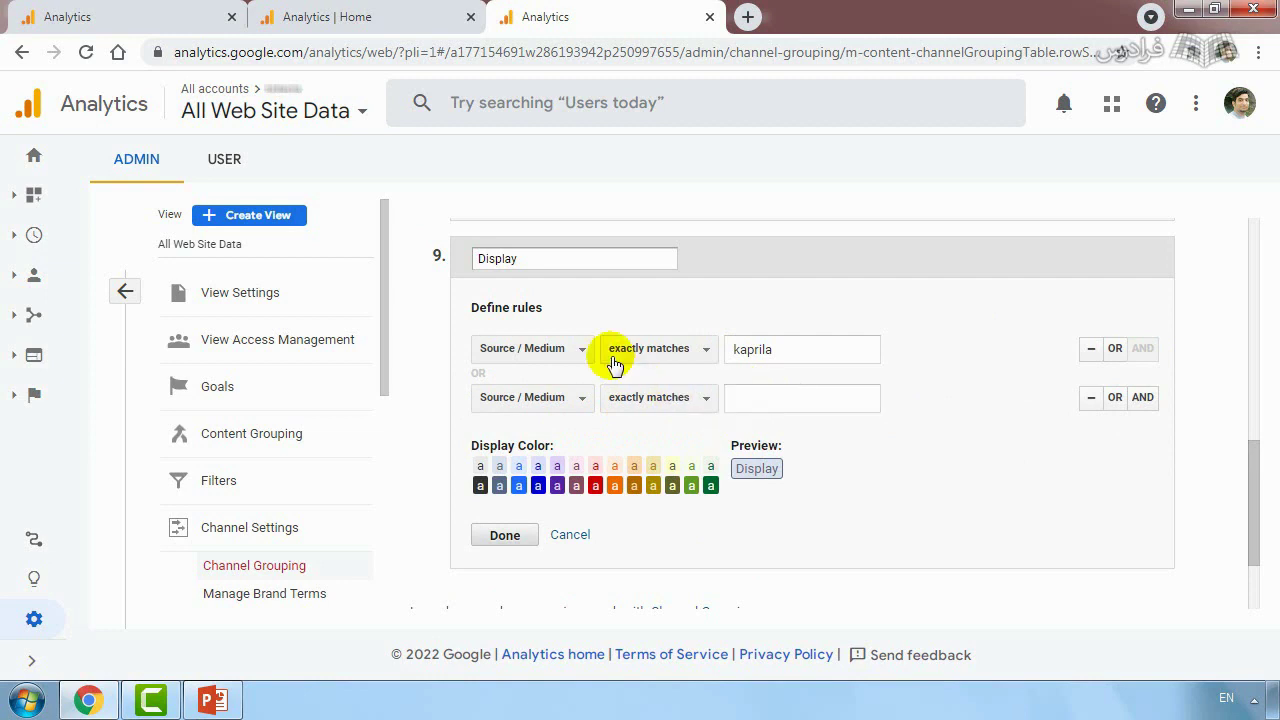
left_click(571, 535)
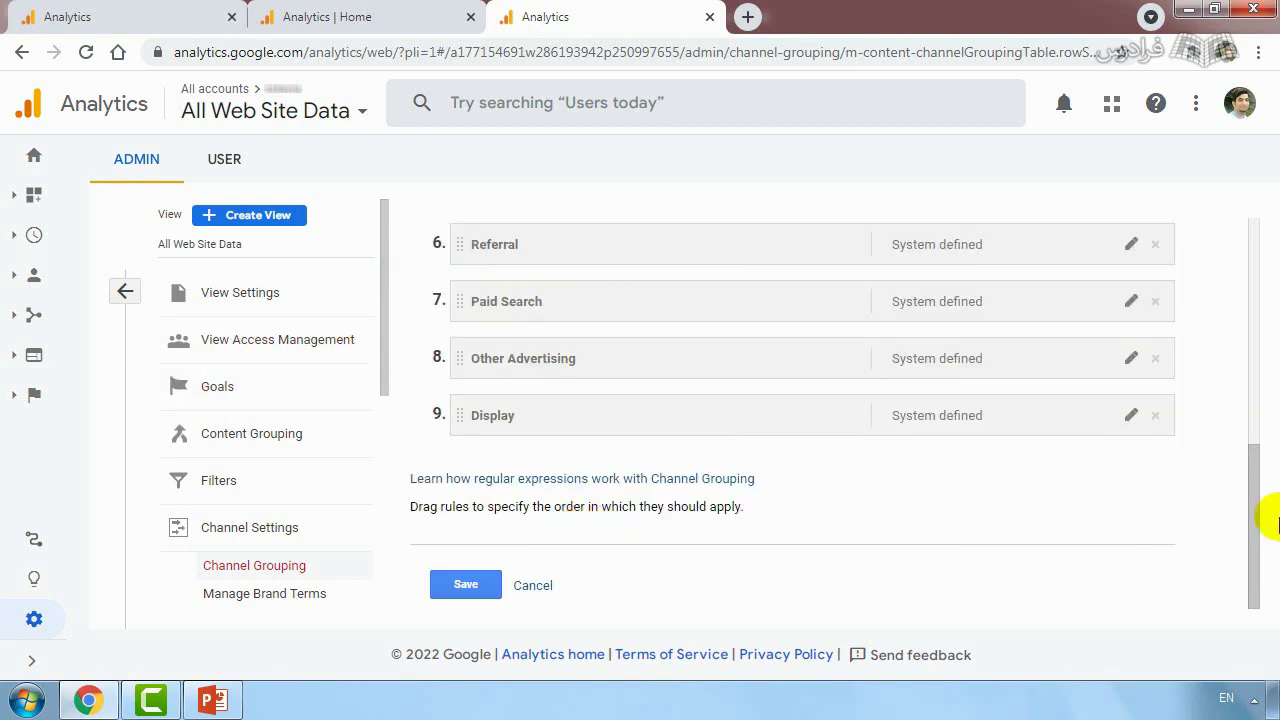
Define a new channel named "Reportage" in the Default Channel Grouping.
left_click_drag(1251, 509, 1270, 225)
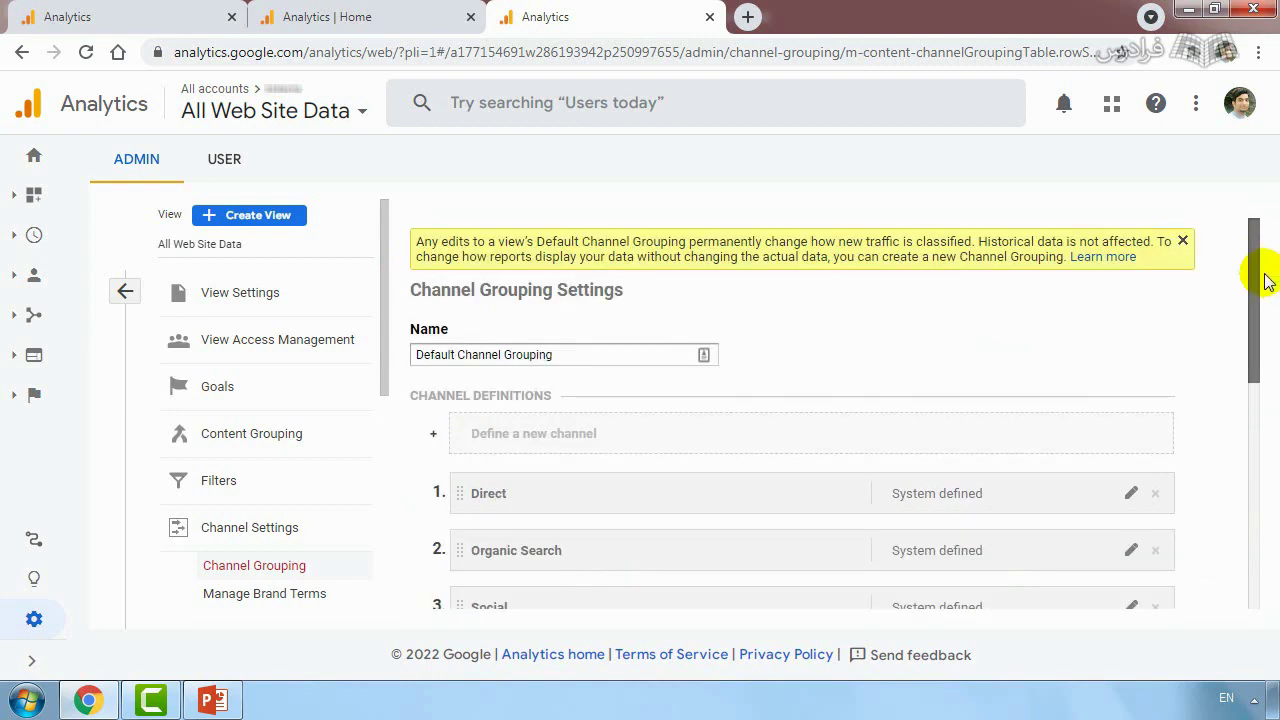
left_click_drag(1266, 277, 1260, 334)
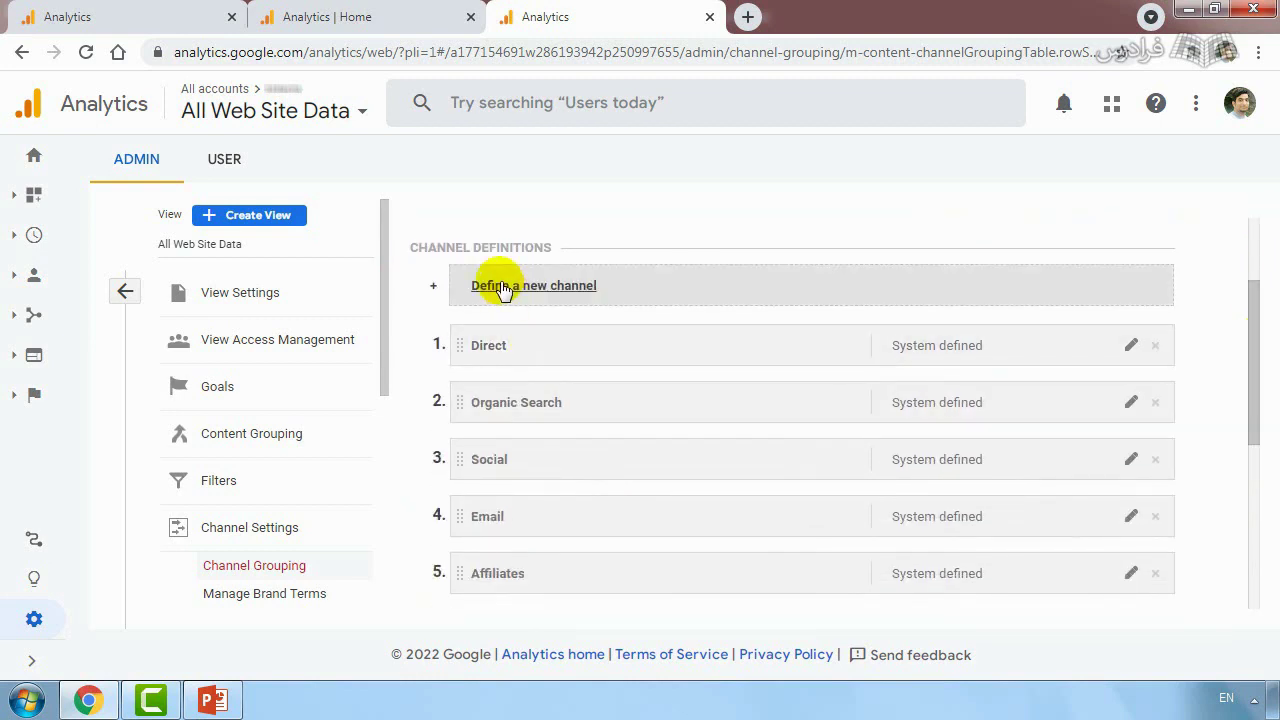
left_click(503, 287)
type("Reportage")
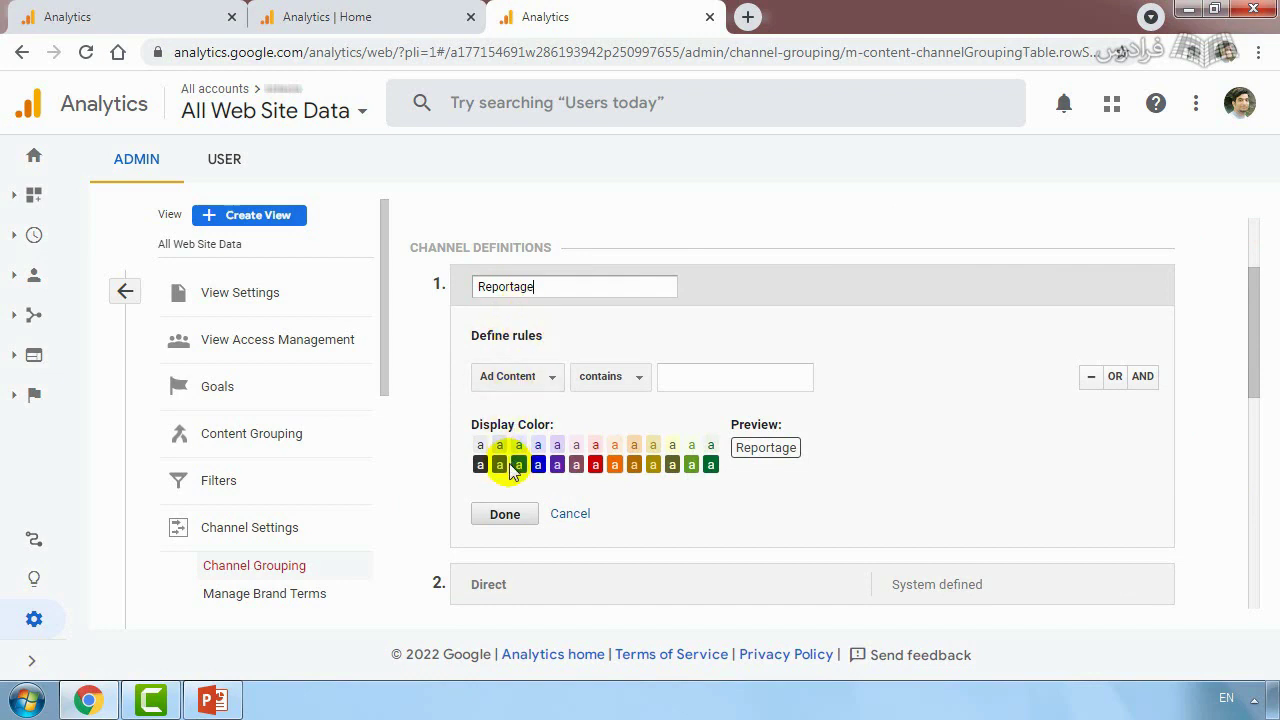
Set the Reportage channel's rule to Source / Medium contains "reporage" and give it a solid green display color.
left_click(548, 386)
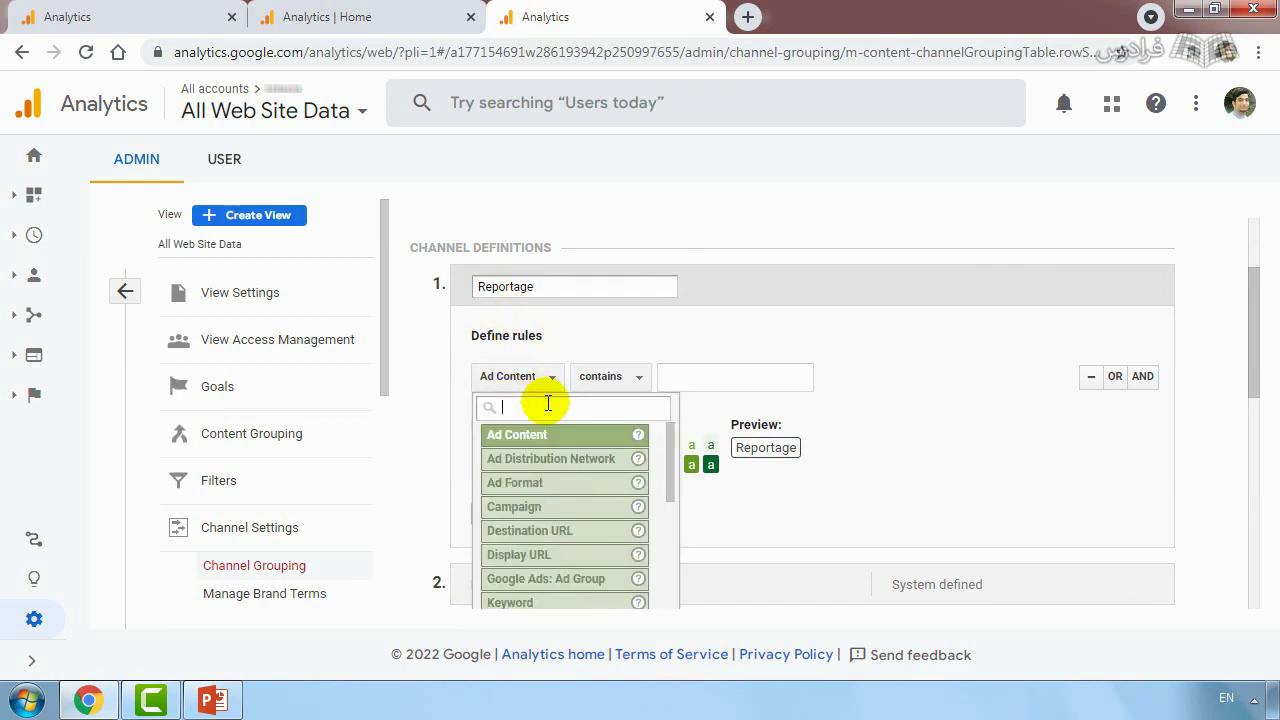
type("so")
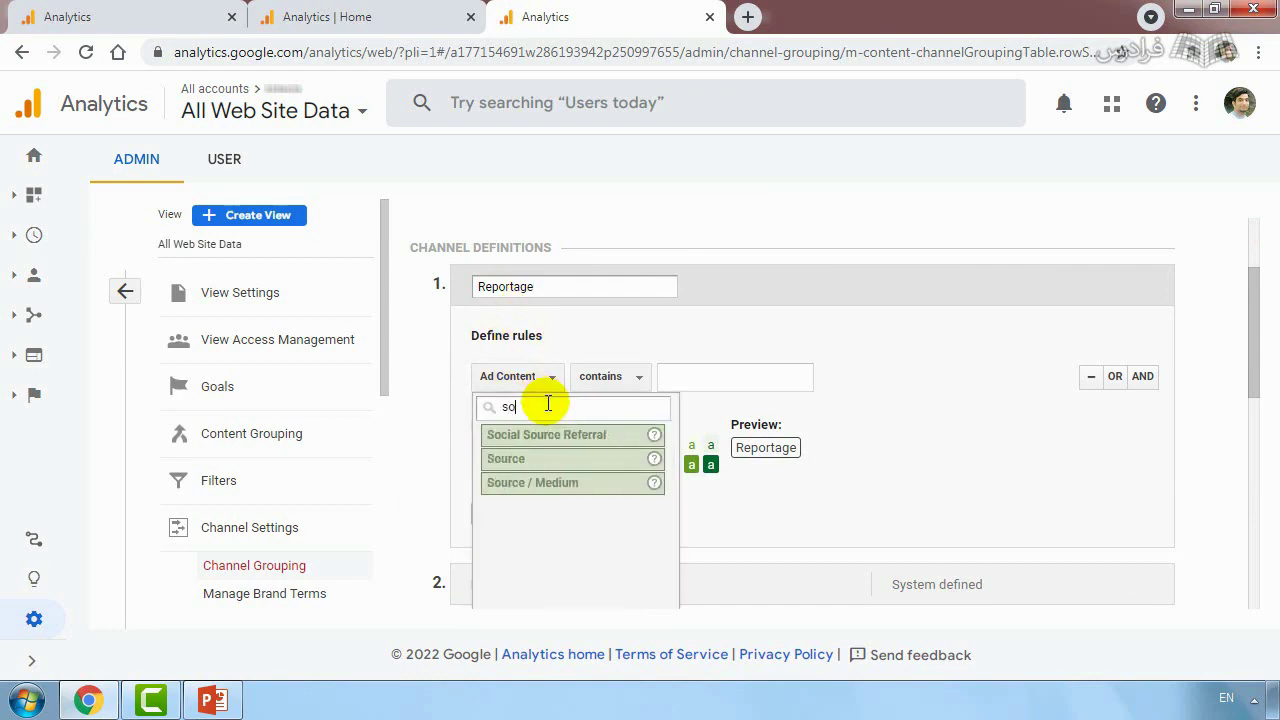
left_click(537, 484)
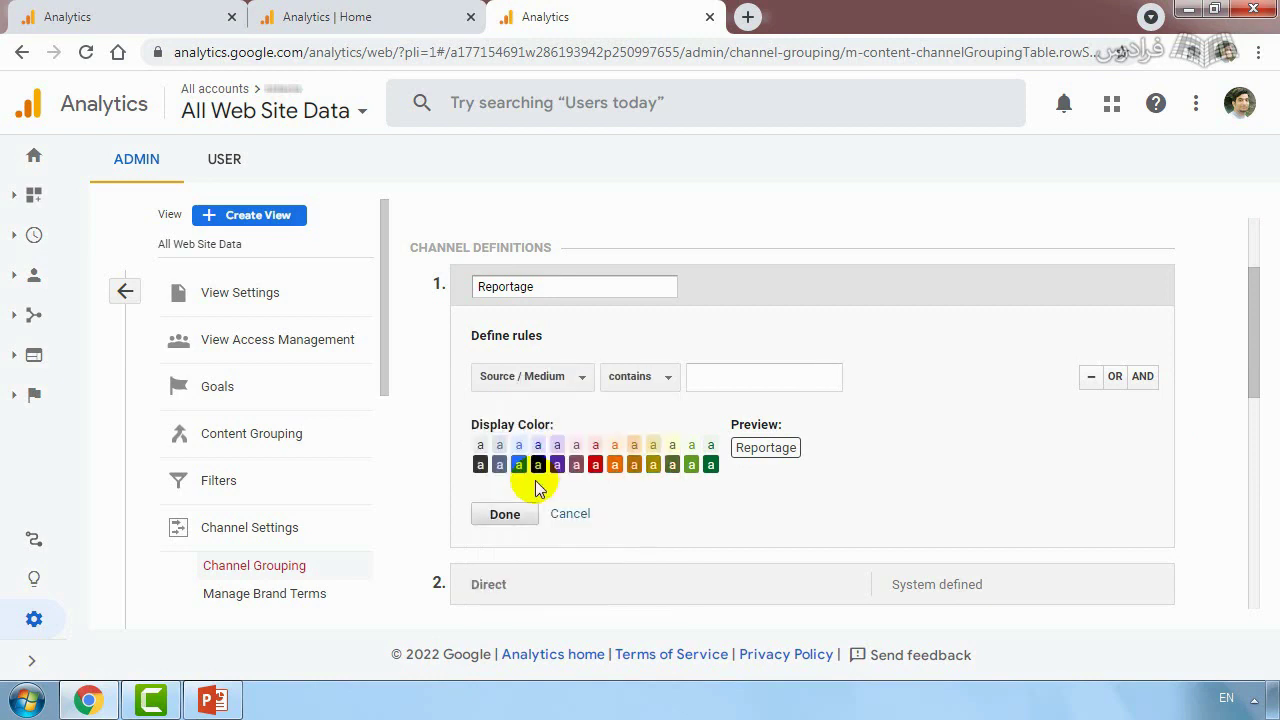
left_click(782, 384)
type("reporage")
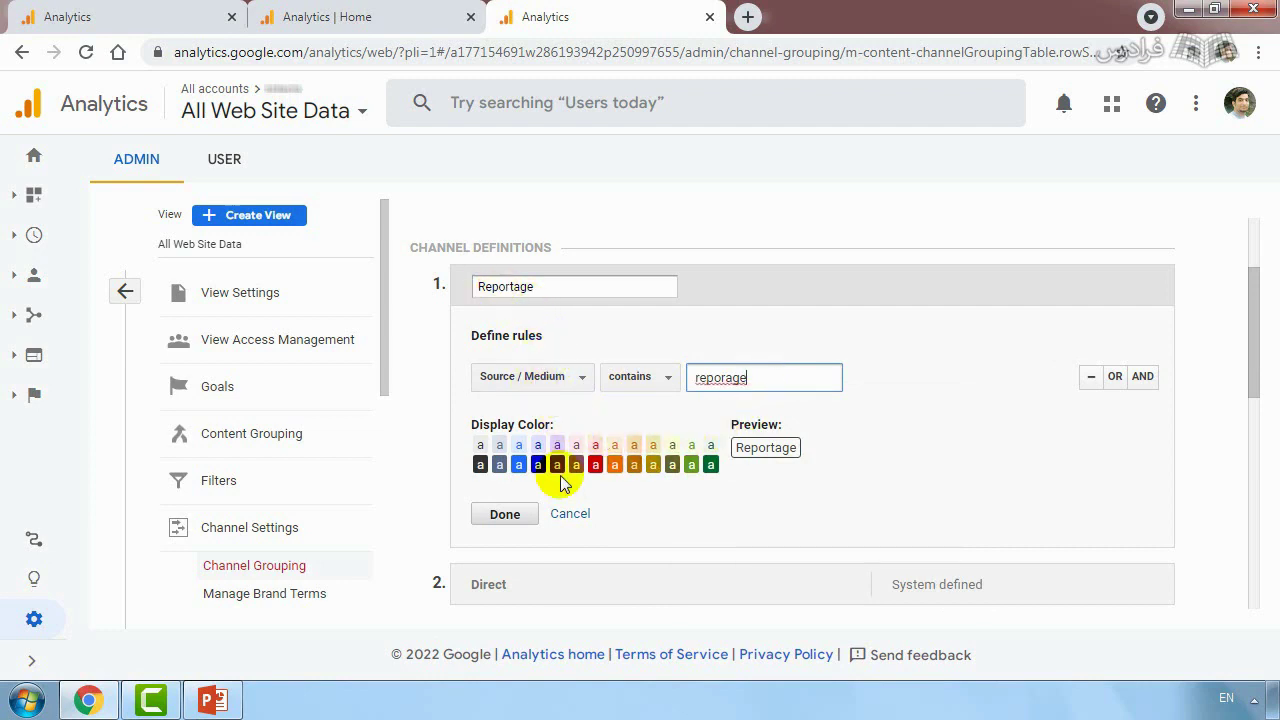
left_click(695, 468)
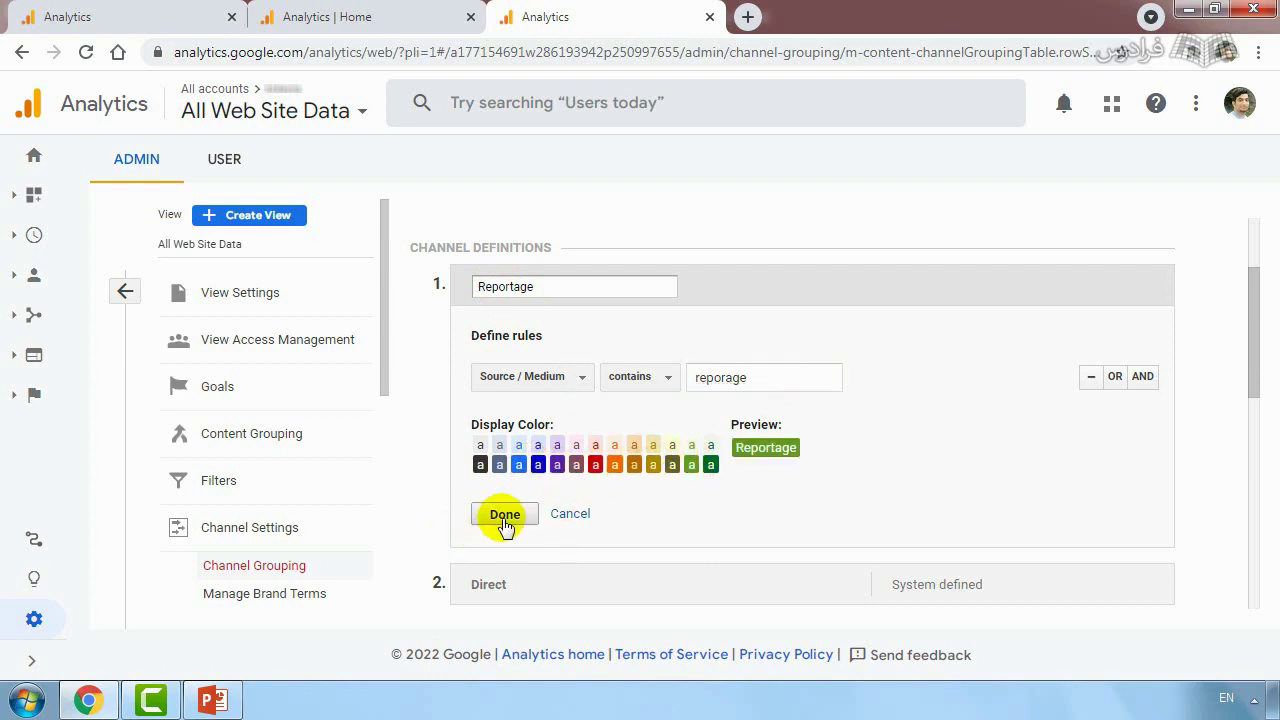
Review the default channels in the Channels report and return to the Reportage channel definition.
left_click(55, 16)
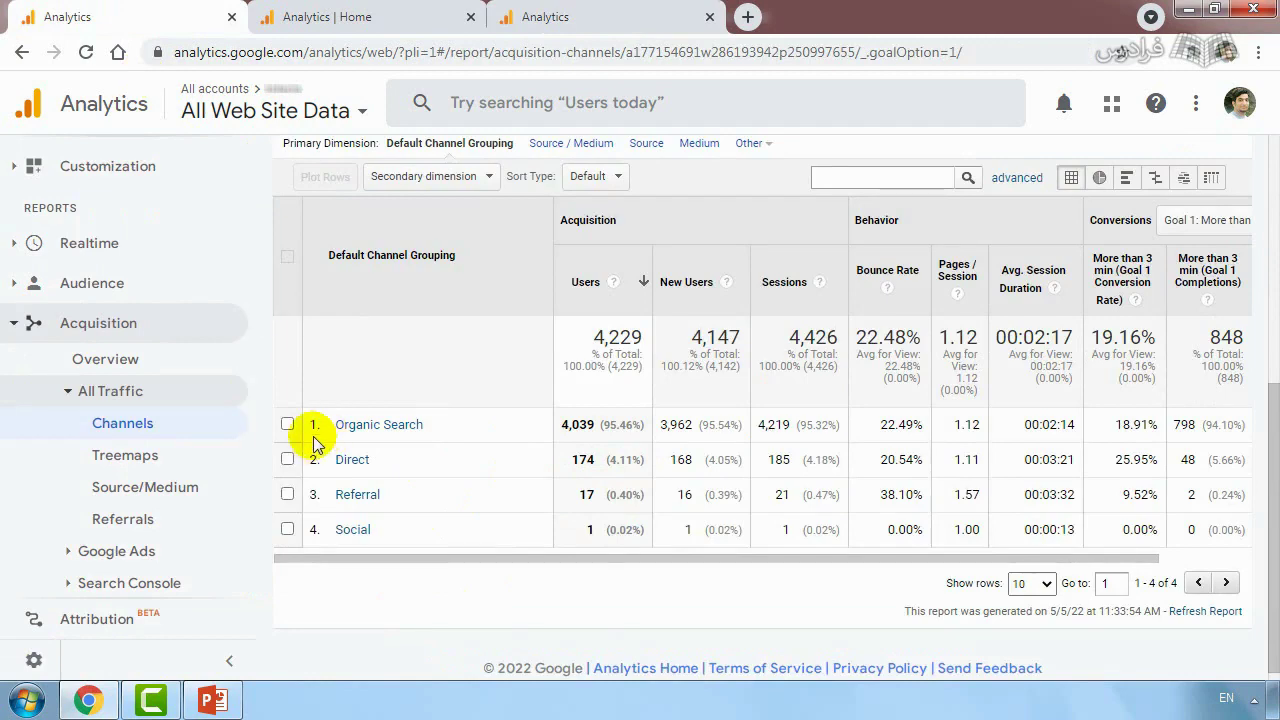
left_click(656, 12)
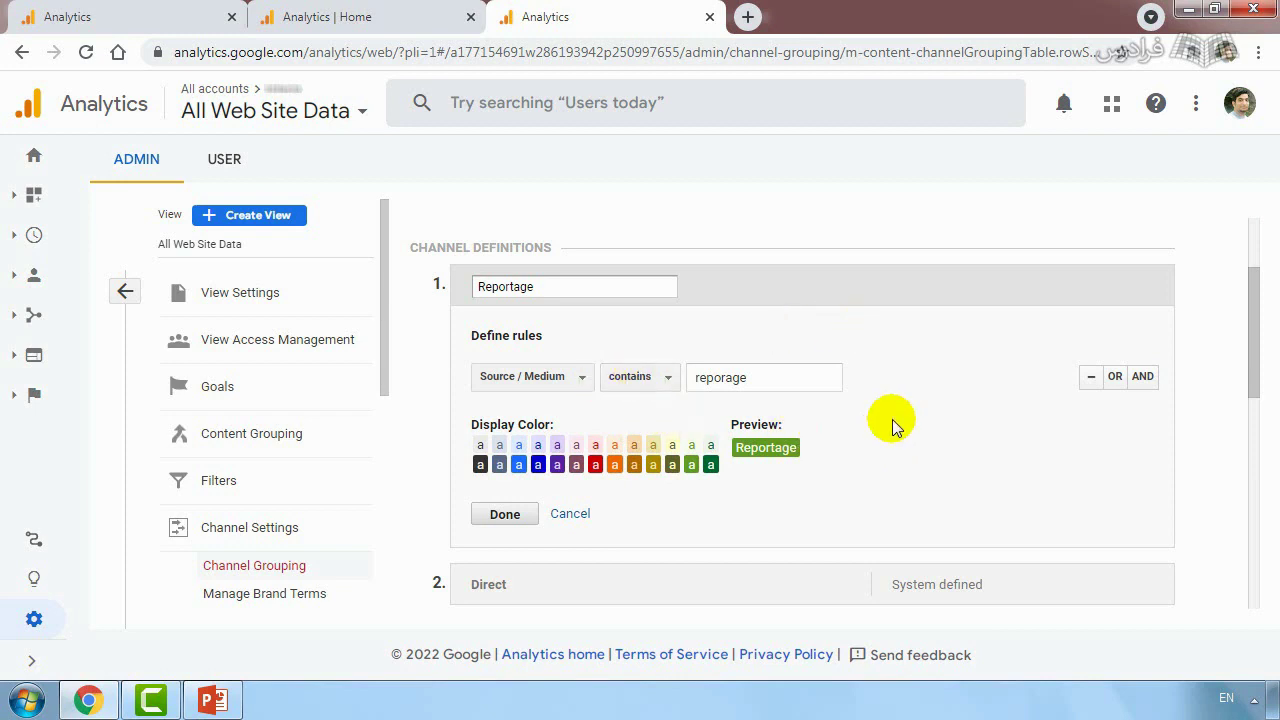
Switch to the GA4 property and open the User acquisition report to examine new users by first user default channel grouping.
left_click(112, 10)
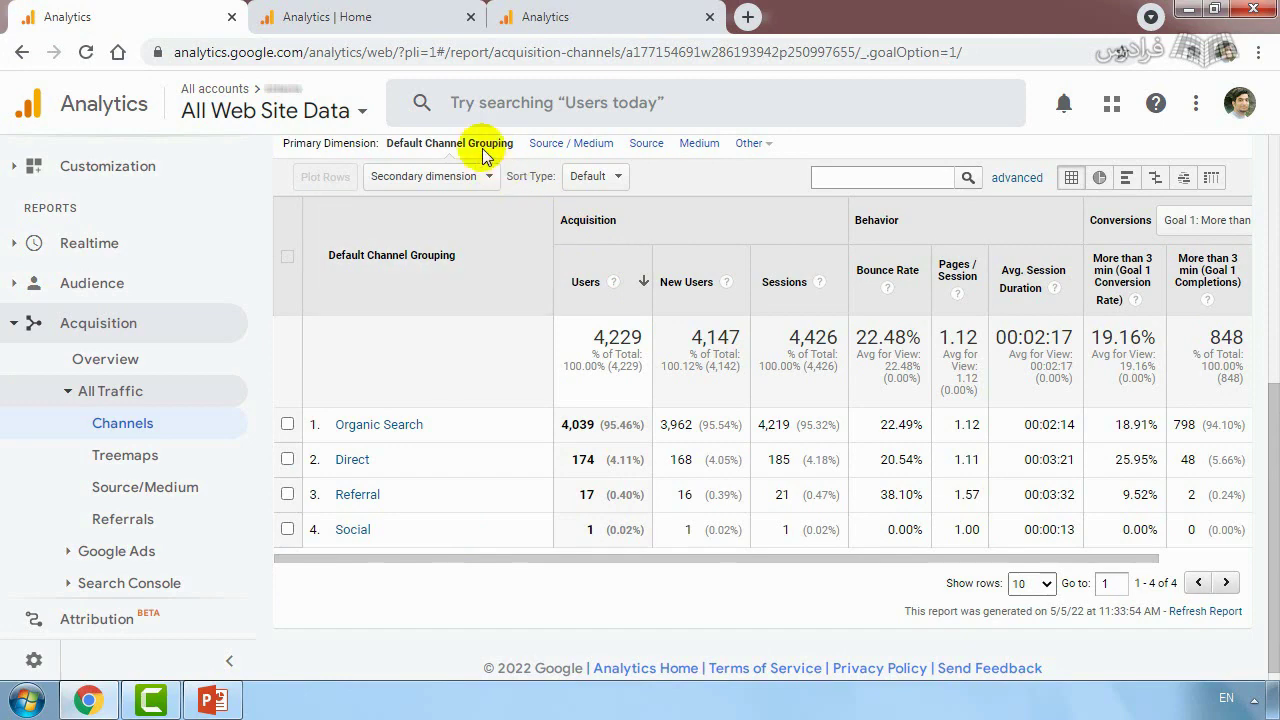
left_click(390, 14)
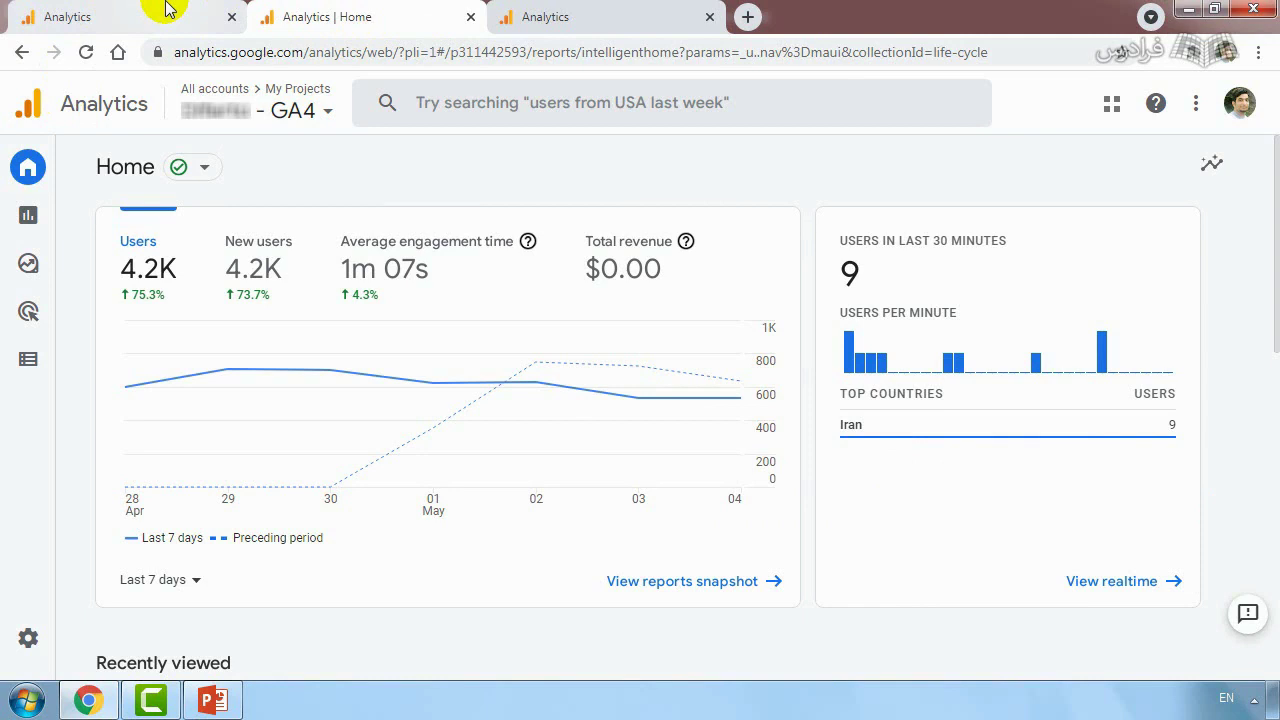
left_click(37, 234)
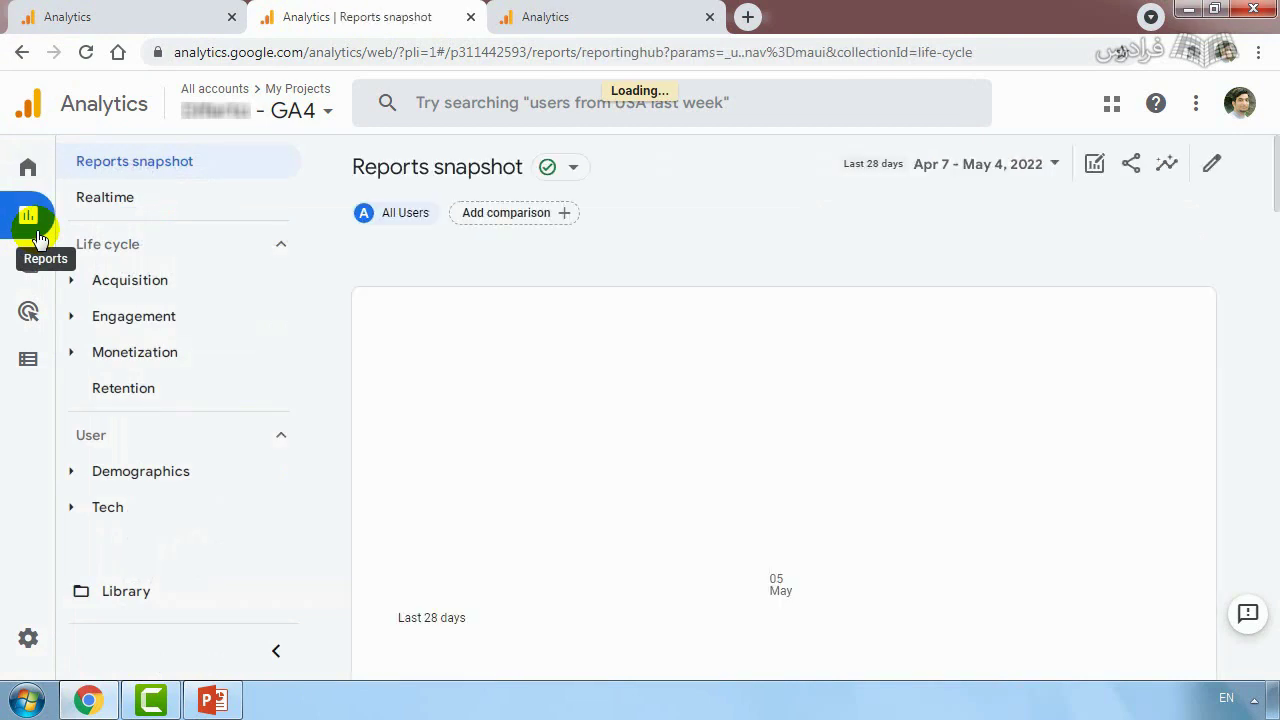
left_click(107, 285)
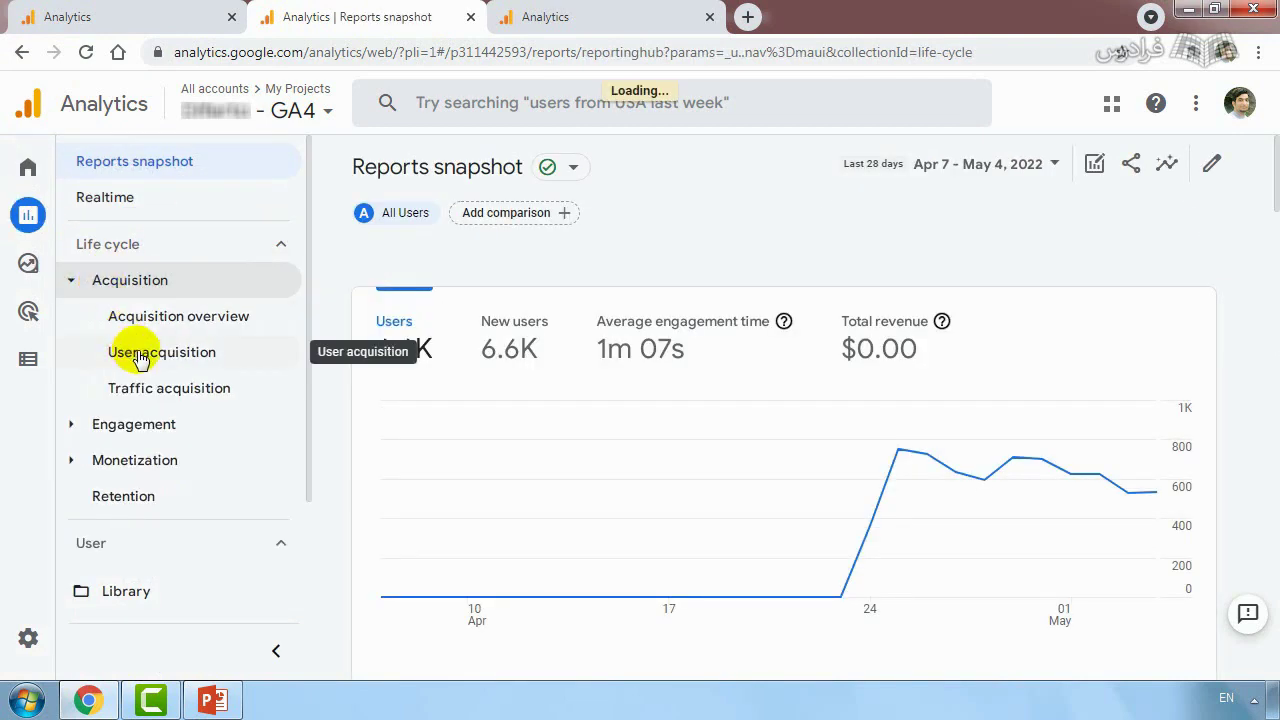
left_click(222, 365)
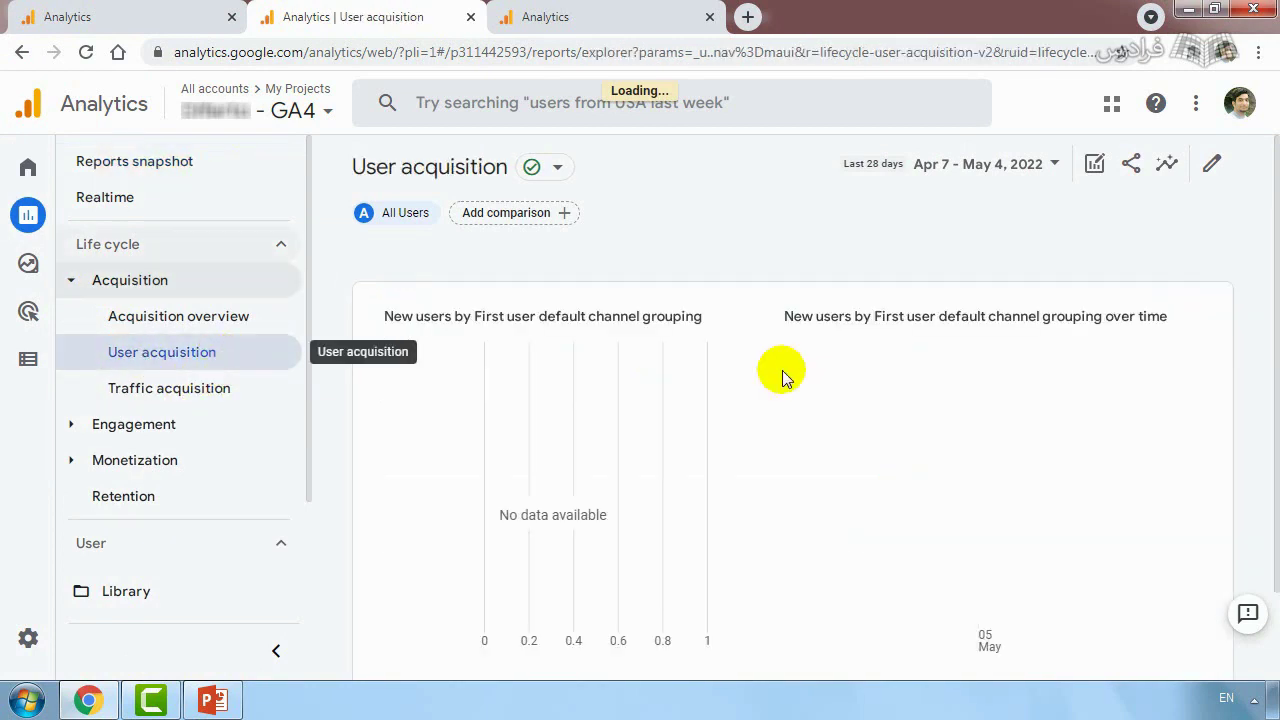
mouse_move(1266, 357)
left_mouse_down()
mouse_move(1265, 517)
mouse_move(1268, 492)
mouse_move(1200, 428)
mouse_move(1266, 337)
mouse_move(1272, 435)
mouse_move(1266, 371)
left_mouse_up()
mouse_move(395, 334)
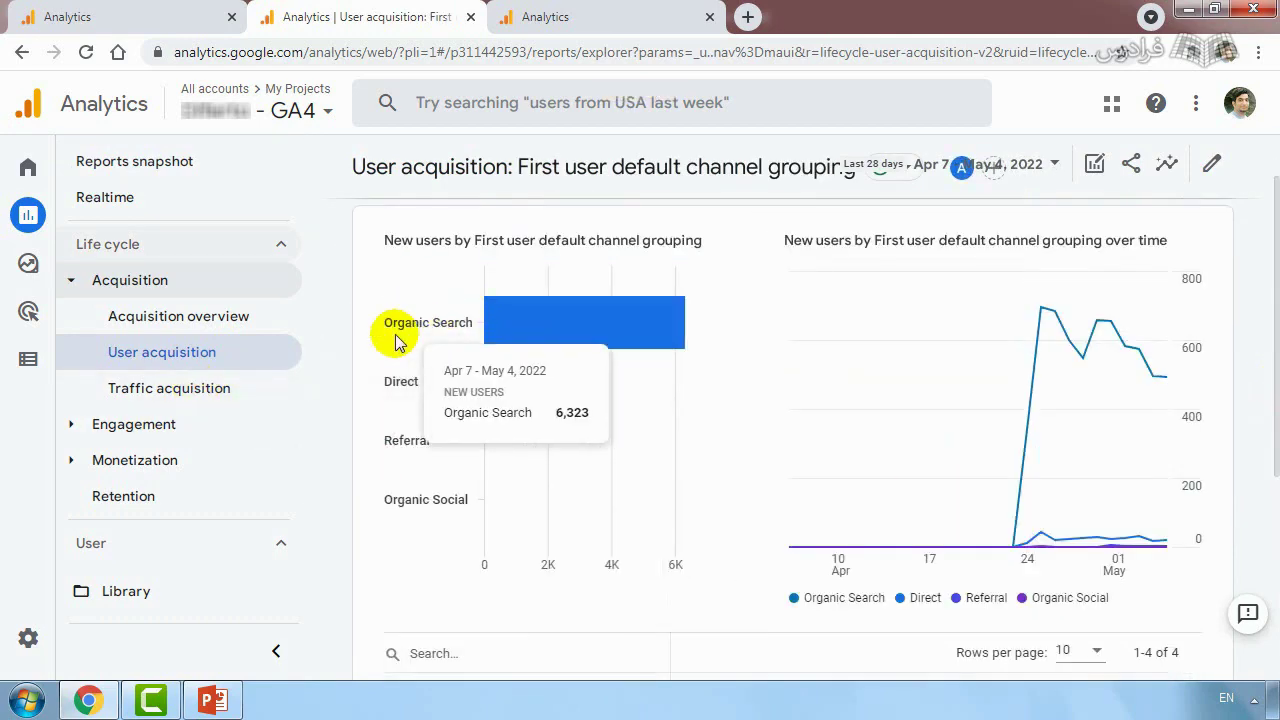
Open the Traffic acquisition report and examine its table of session default channel groupings.
left_click(228, 398)
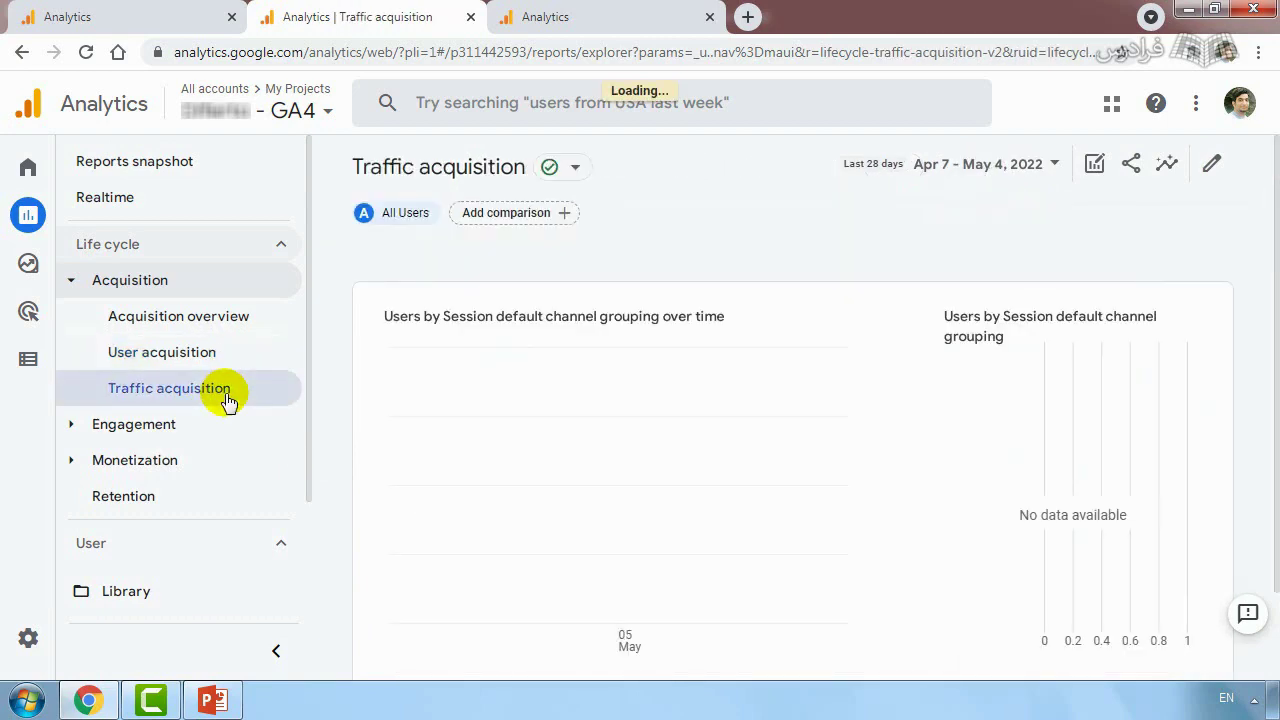
left_click_drag(1275, 305, 1268, 520)
left_click_drag(754, 606, 617, 628)
Compare the default channel groupings in the Universal Analytics Channels report with those in the GA4 Traffic acquisition report.
left_click(160, 16)
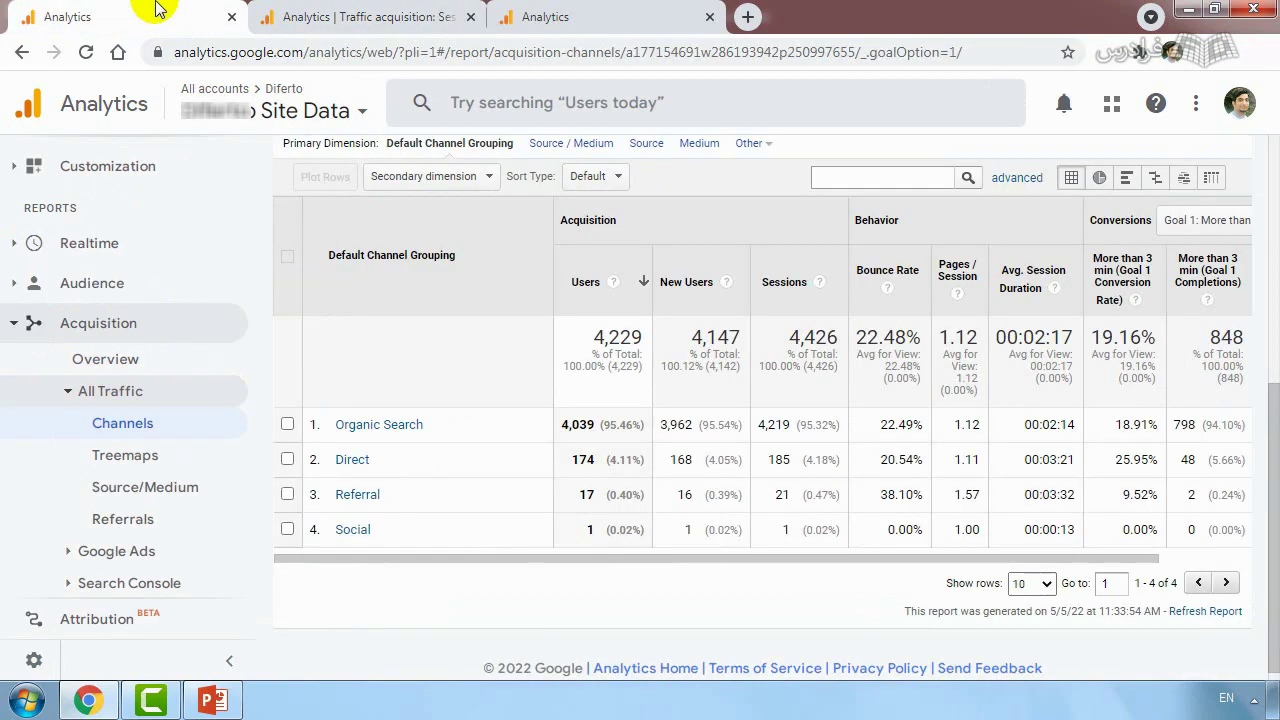
left_click(345, 15)
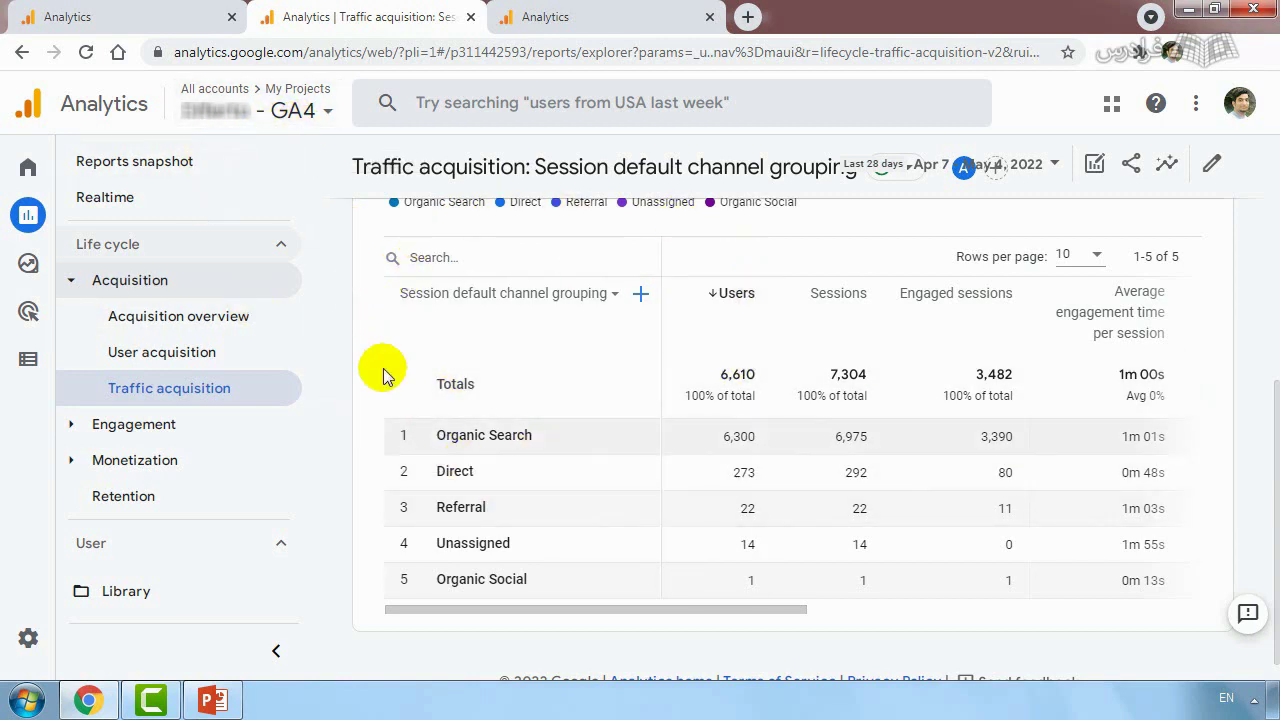
left_click(100, 10)
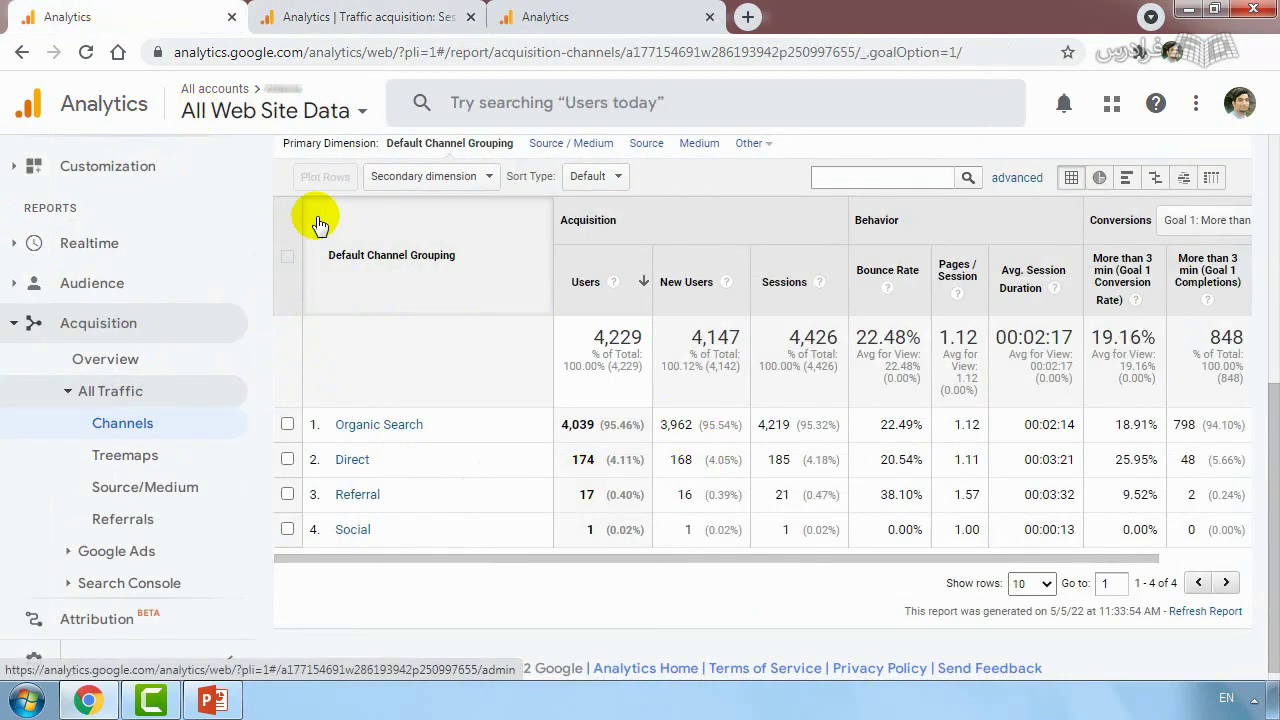
left_click(340, 12)
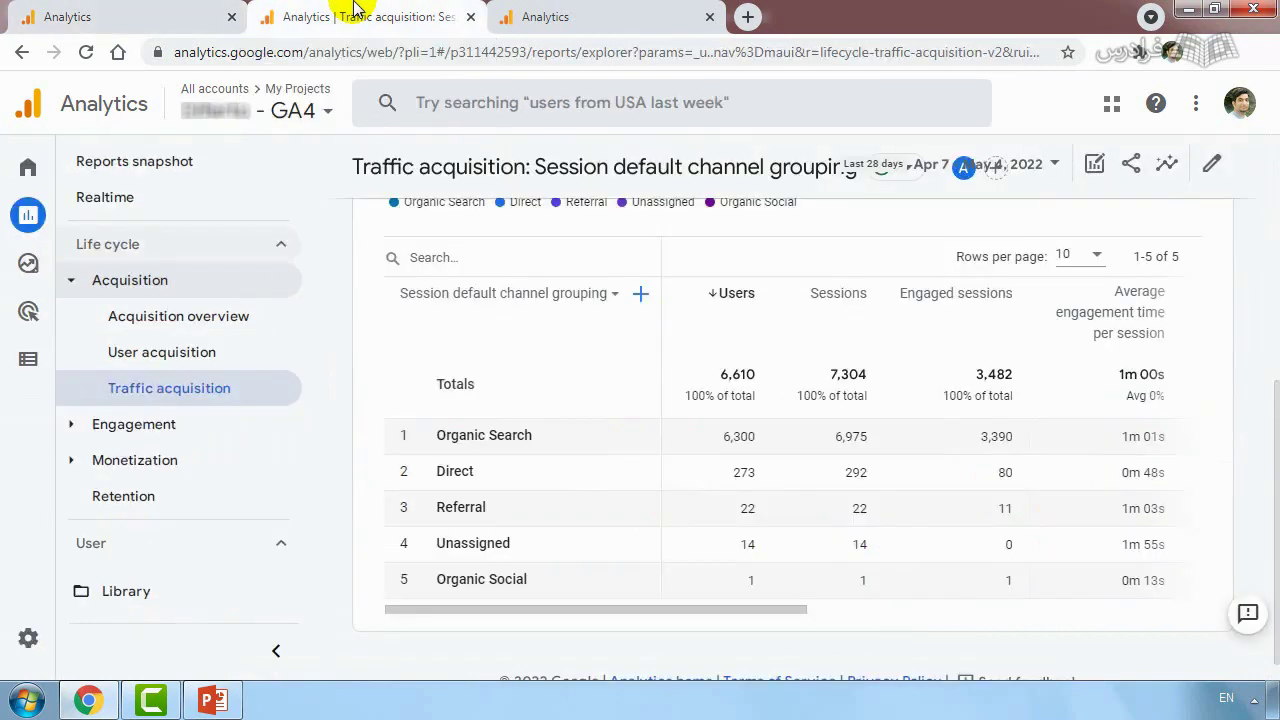